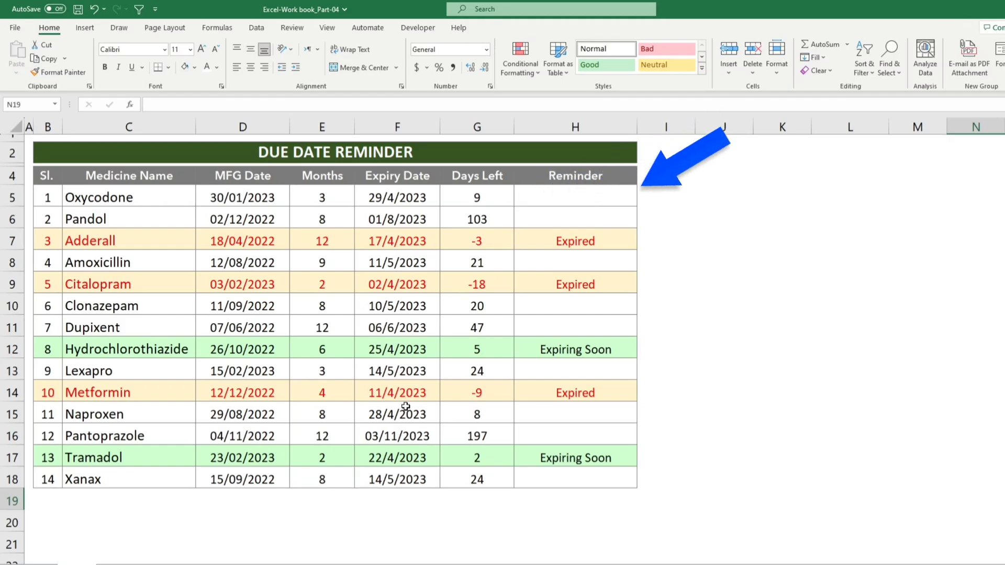
Step: Change Oxycodone's MFG date in D5 to 23-01-2023
double_click(224, 196)
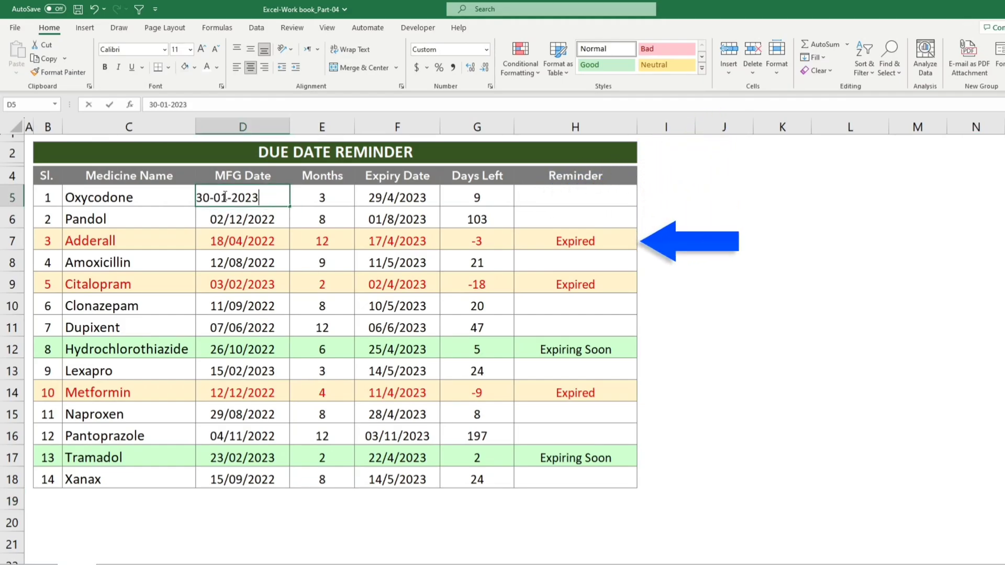
left_click(192, 200)
key("Delete")
key("Delete")
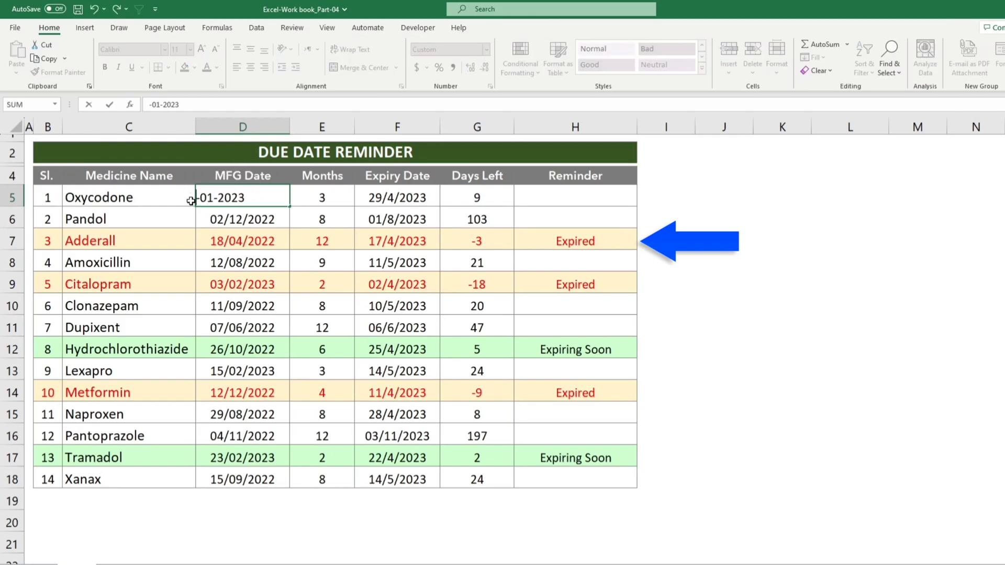
type("23")
key("Return")
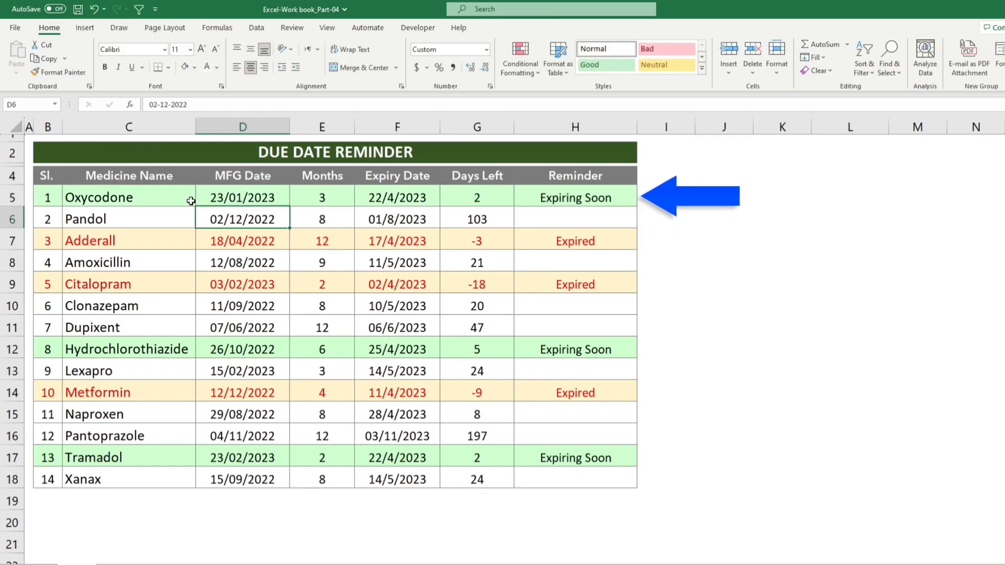
Step: Change Adderall's MFG date in D7 to 30-04-2022
double_click(222, 238)
left_click_drag(224, 239, 211, 240)
key("Delete")
type("30-04-")
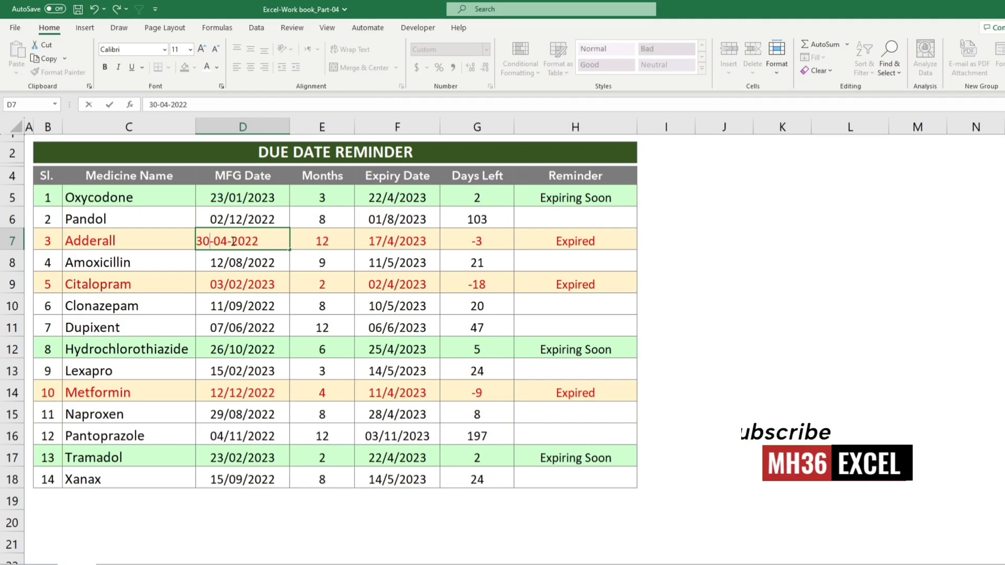
key("Return")
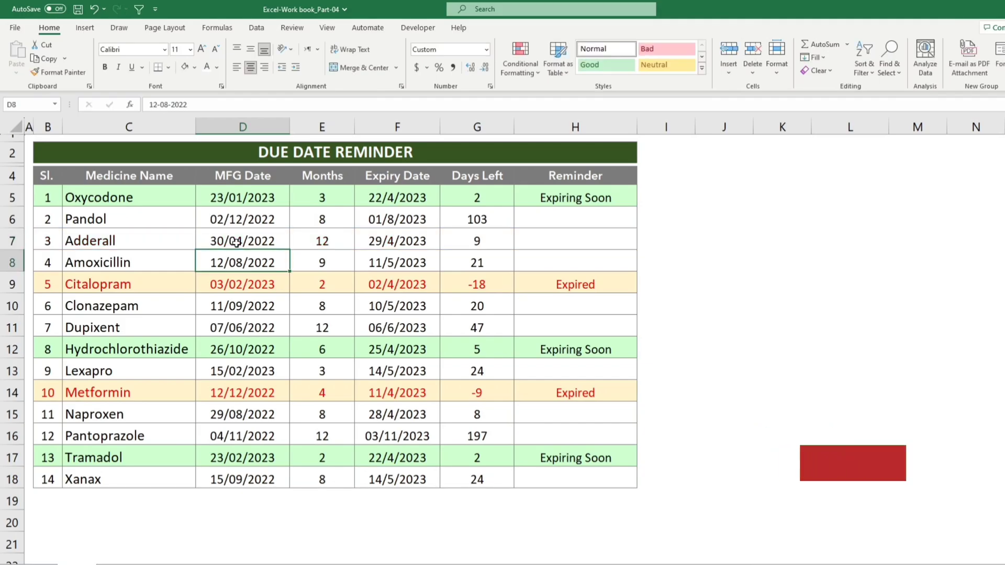
left_click(975, 501)
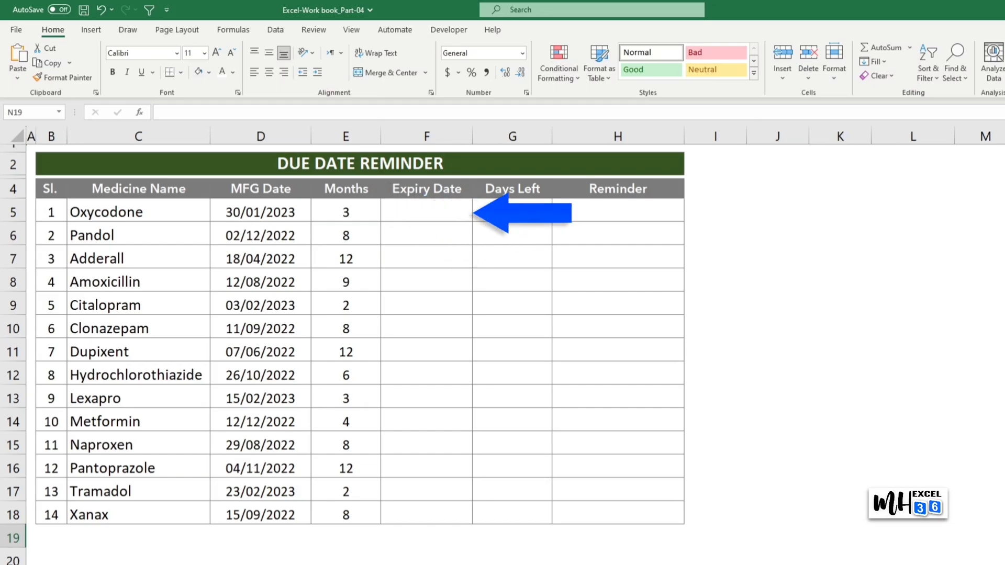
Step: Calculate Oxycodone's expiry date in F5 with the formula =EDATE(D5,E5)-1
left_click(449, 215)
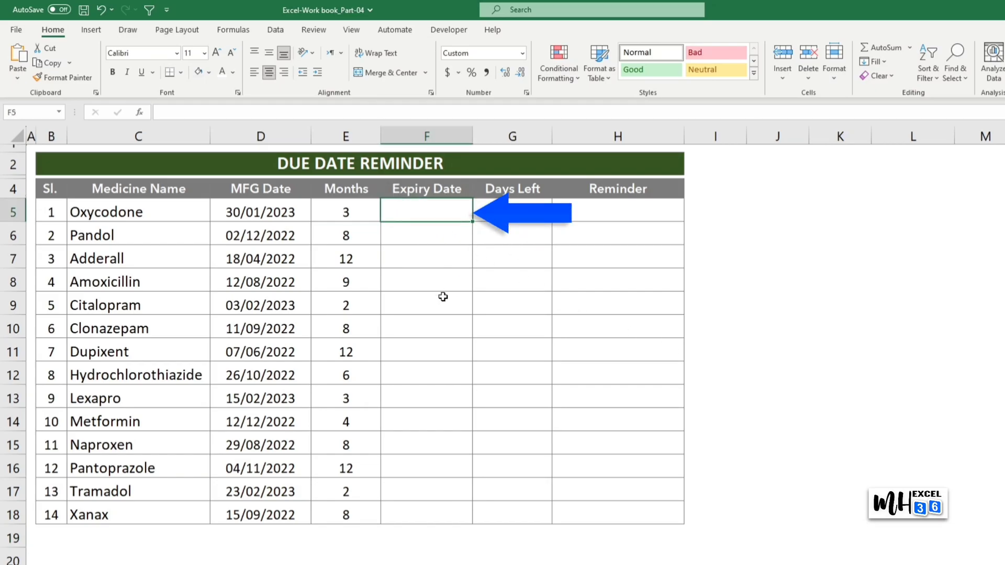
type("=EDATE")
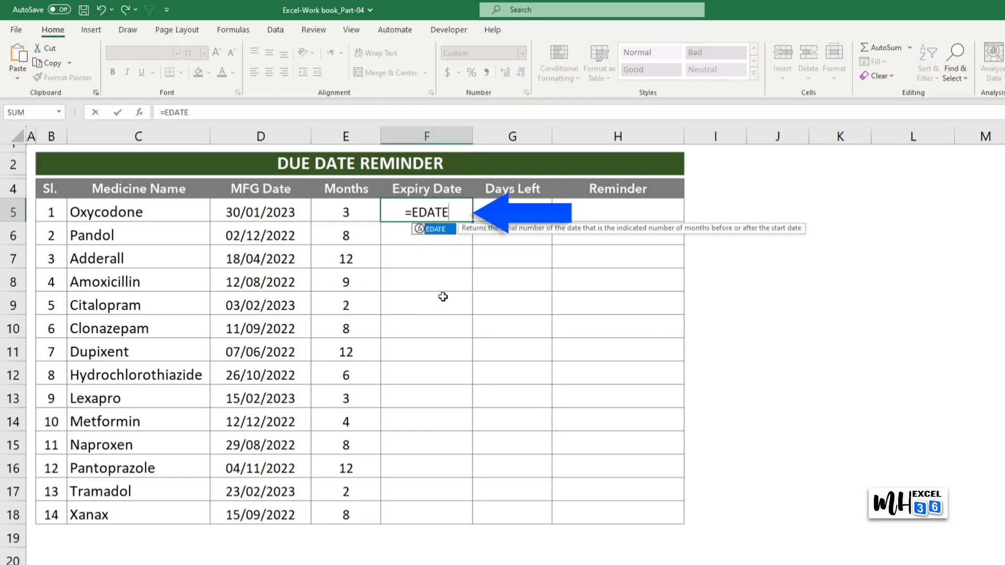
type("(")
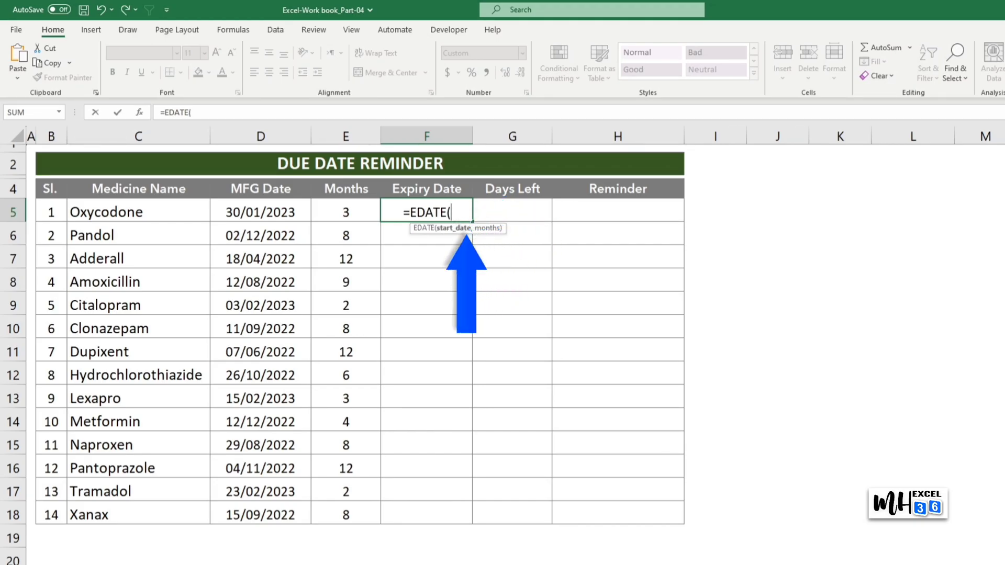
left_click(273, 219)
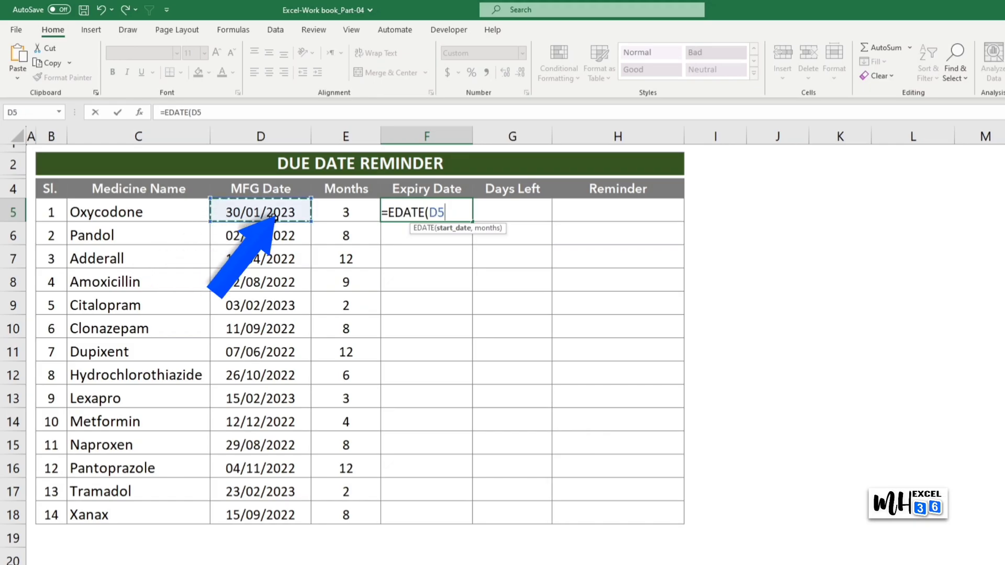
type(",")
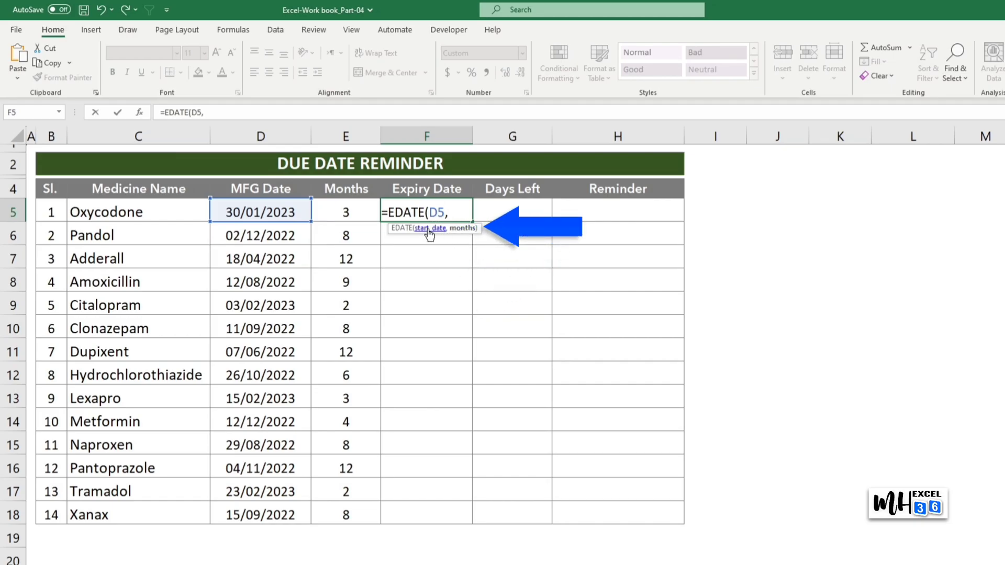
left_click(359, 215)
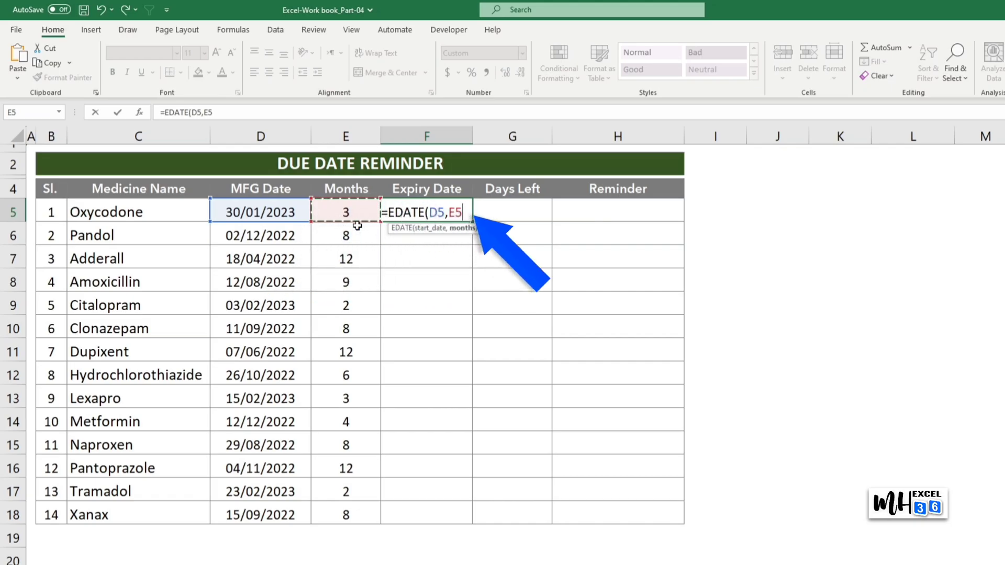
type(")")
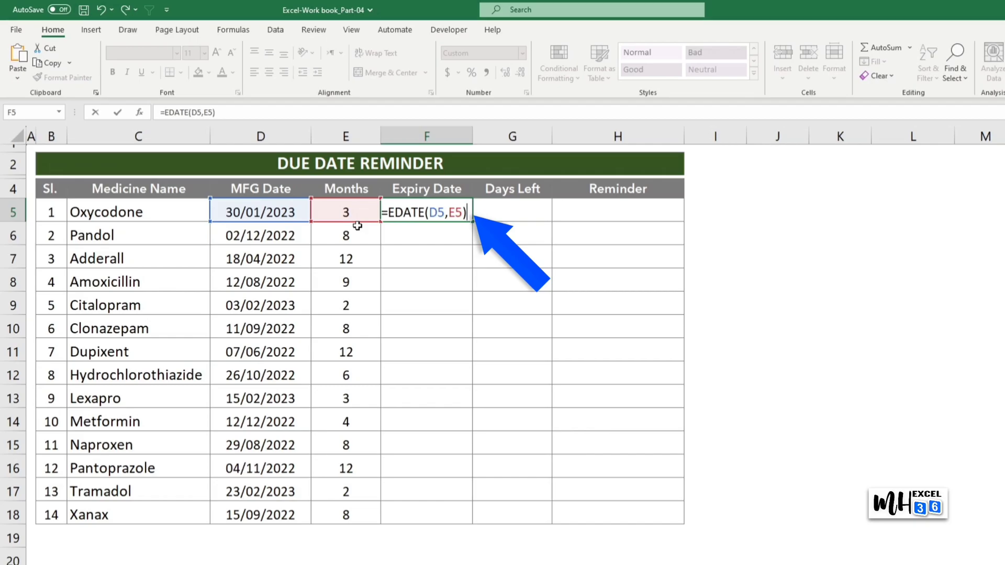
type("-1")
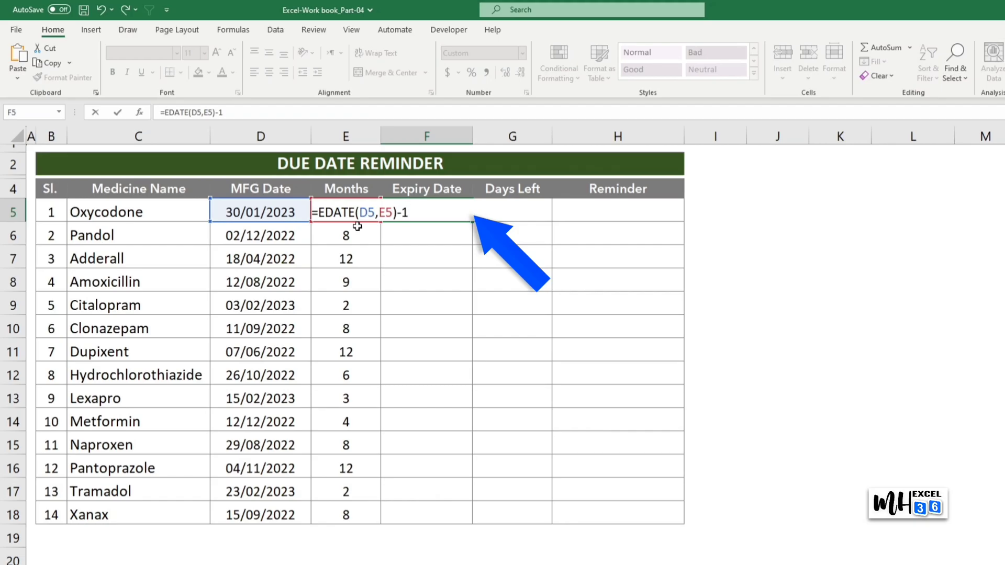
key("Return")
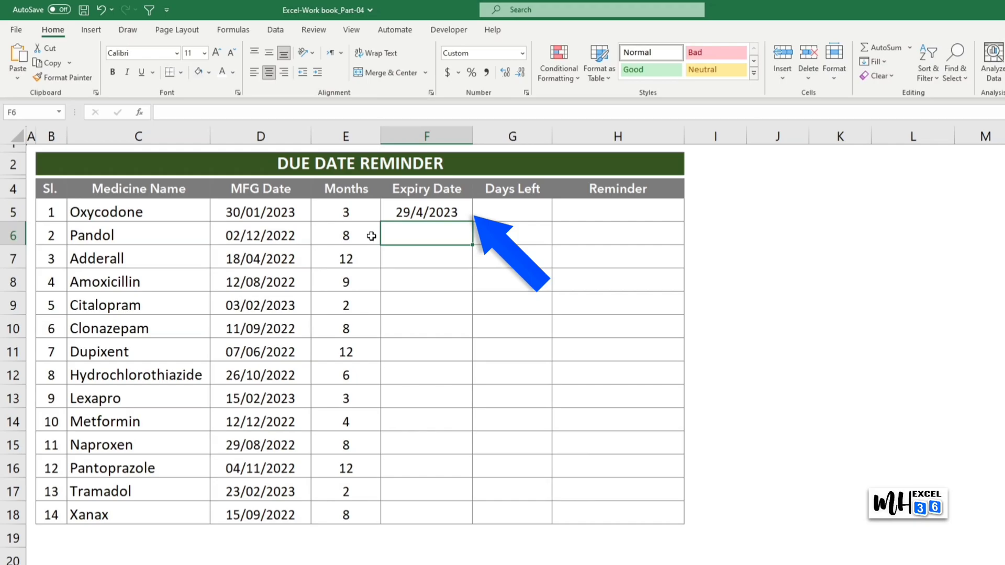
Step: Fill the expiry date formula from F5 down to the last medicine in F18
left_click(464, 216)
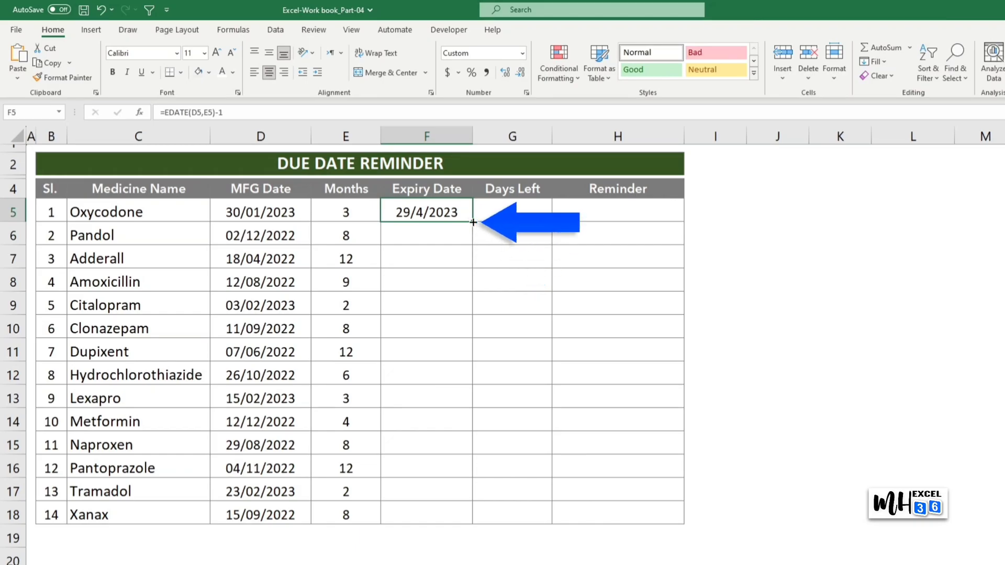
double_click(473, 223)
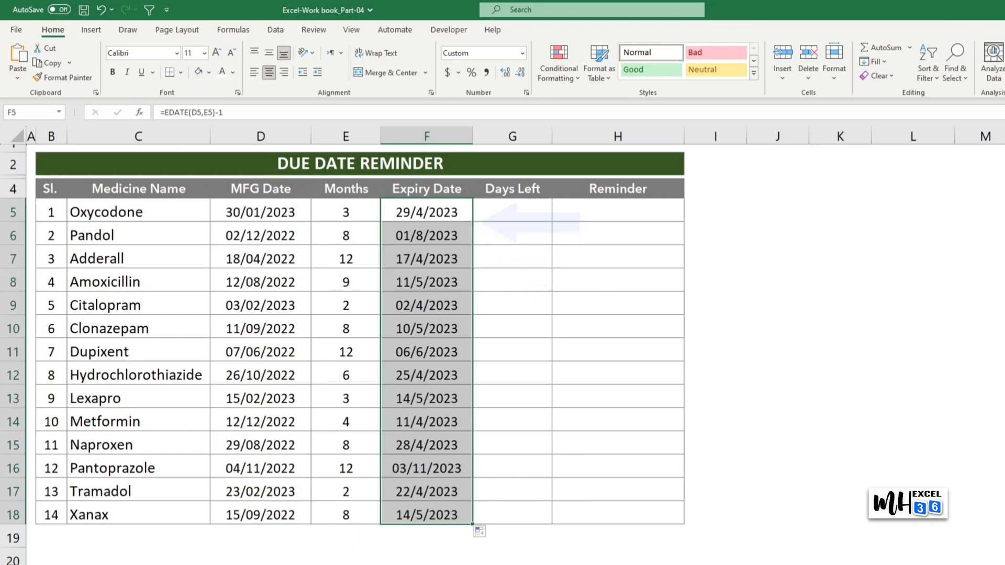
key("F2")
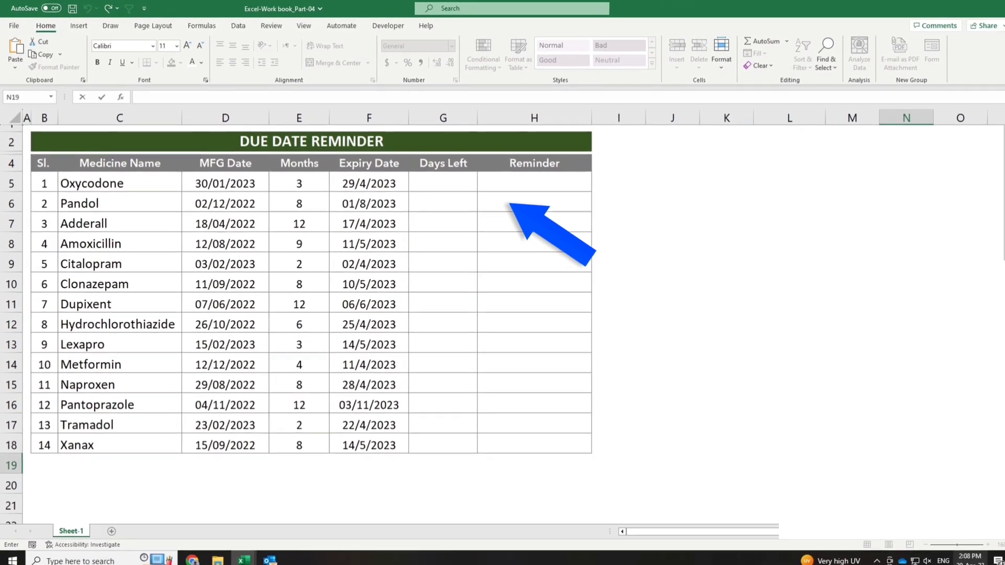
Step: Check today's date in the system calendar and calculate Oxycodone's days left in G5 with =F5-TODAY()
left_click(962, 558)
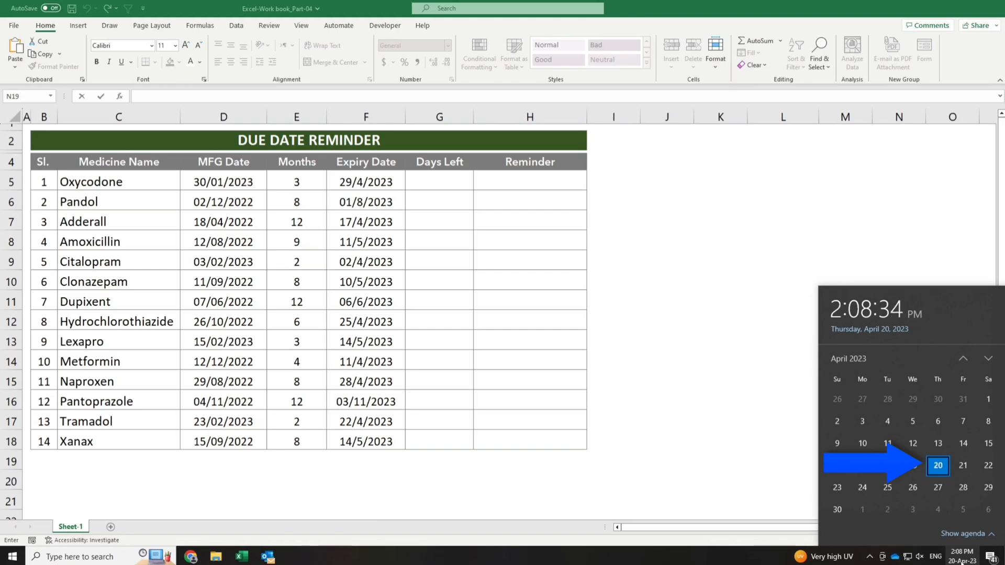
left_click(962, 562)
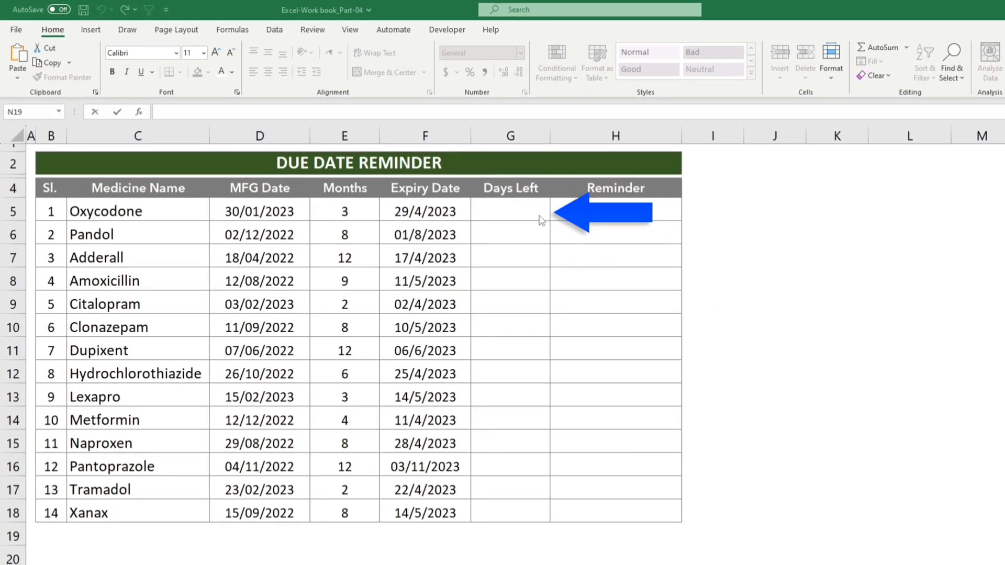
left_click(531, 212)
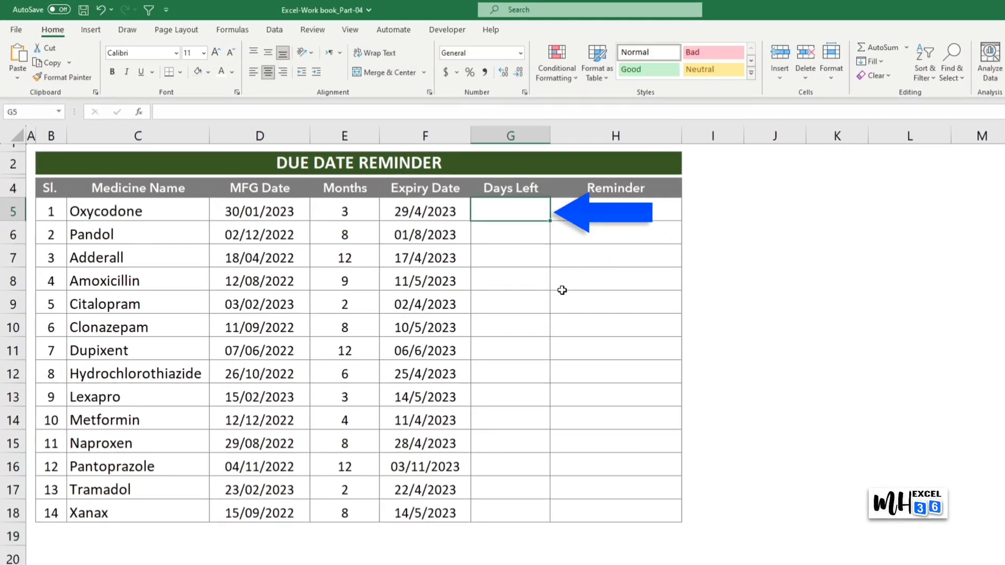
type("=")
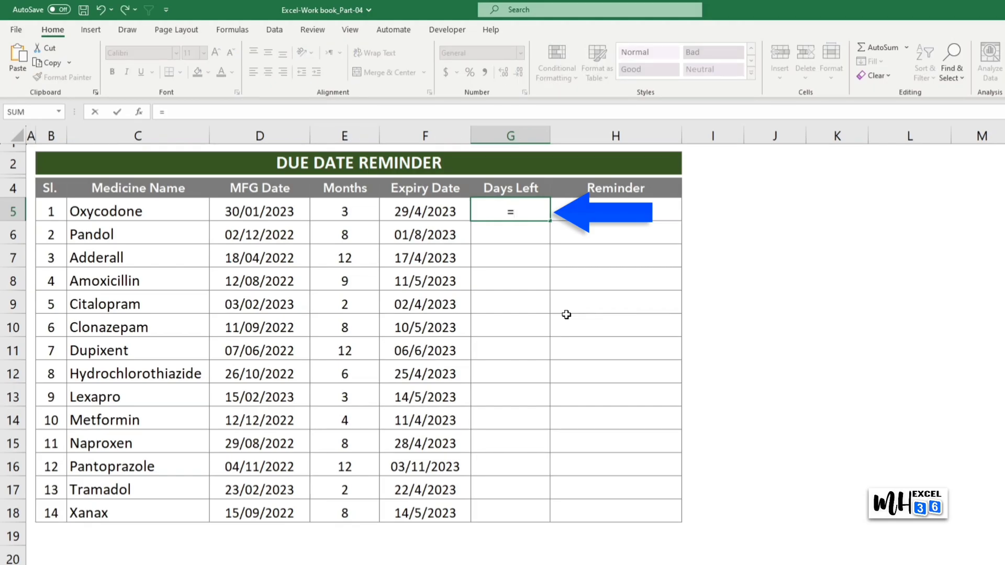
left_click(444, 214)
type("-")
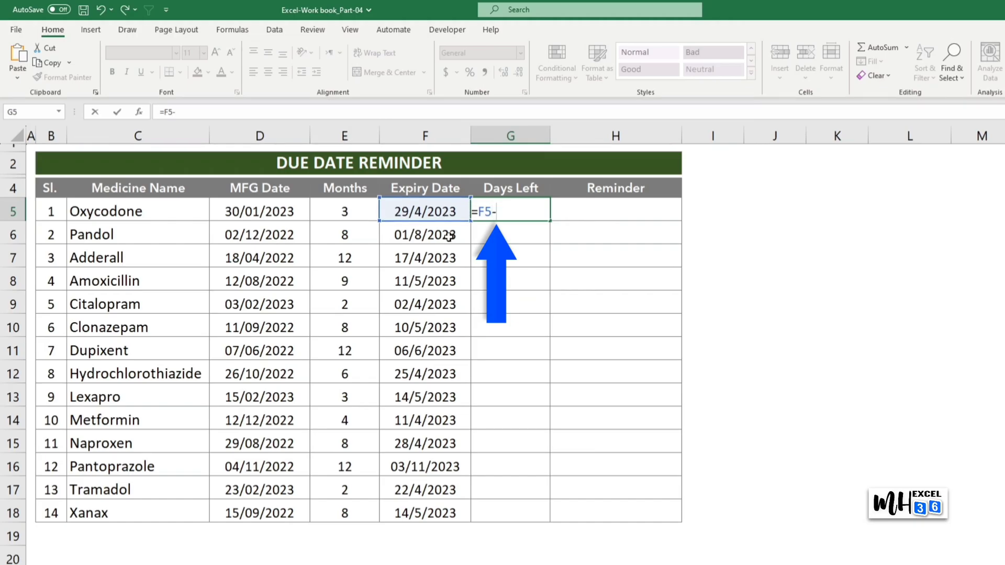
type("TODAY")
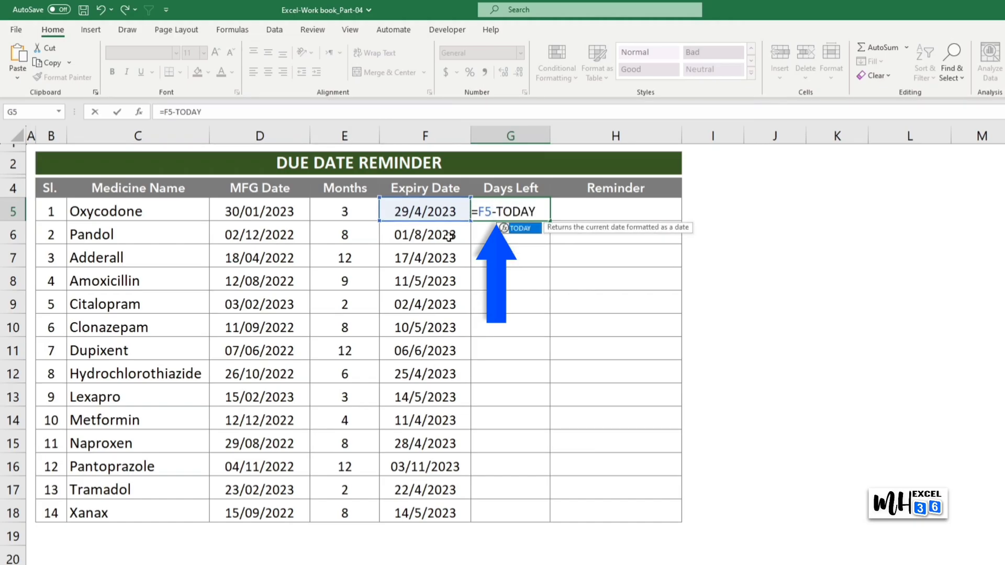
type("()")
key("Return")
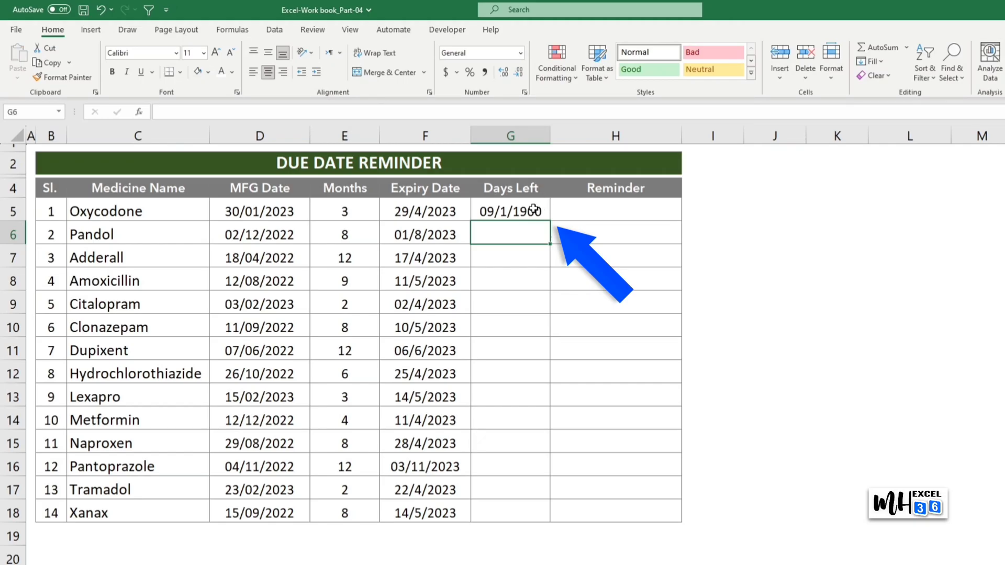
Step: Format the days left in G5 as General and fill its formula down to G18
left_click(534, 209)
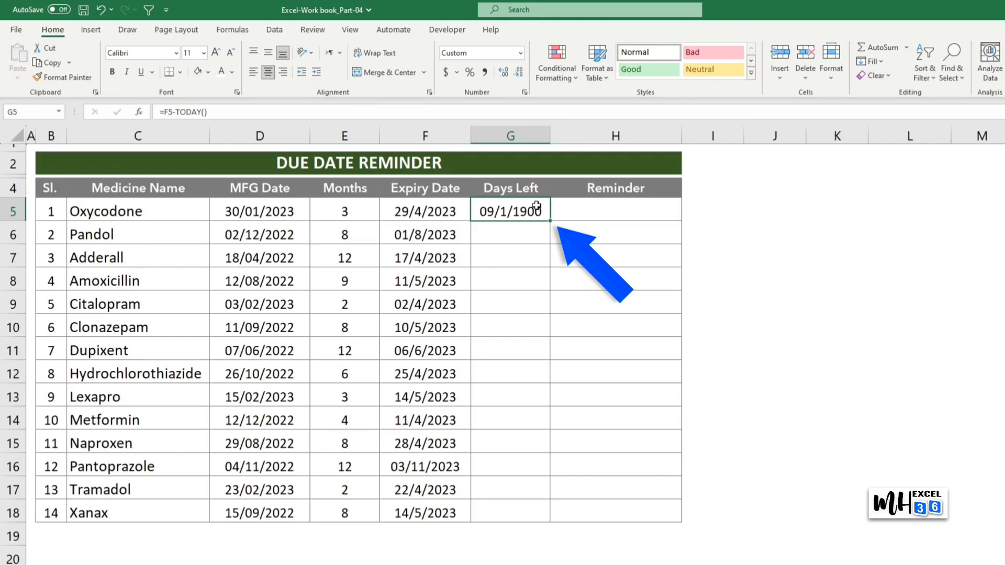
left_click(521, 54)
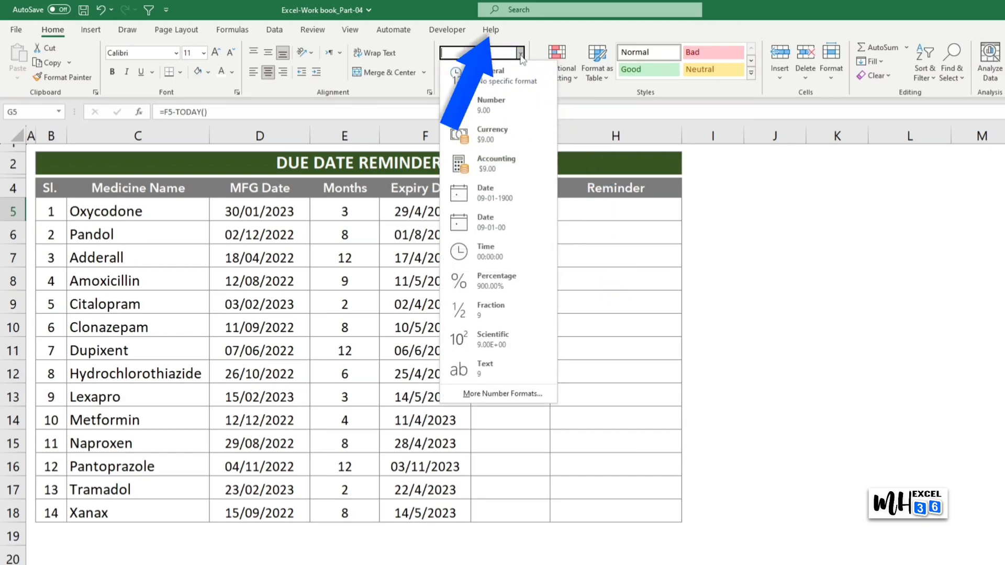
left_click(498, 83)
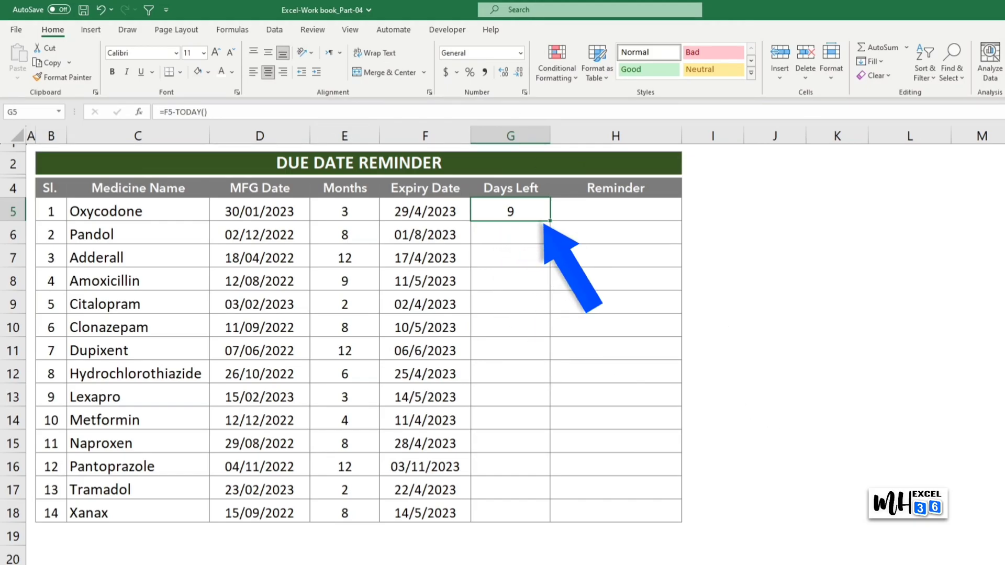
double_click(552, 222)
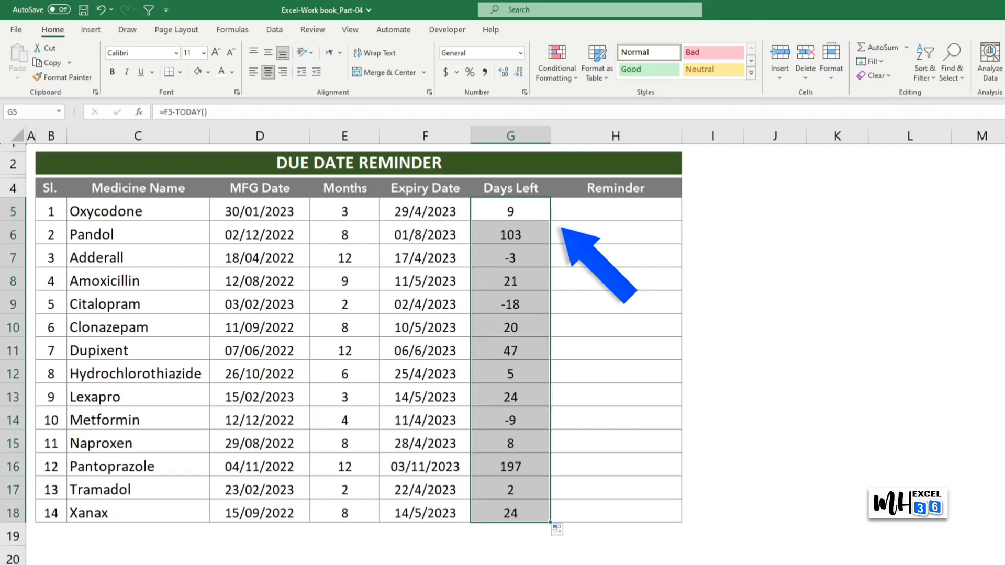
left_click(1004, 536)
key("F2")
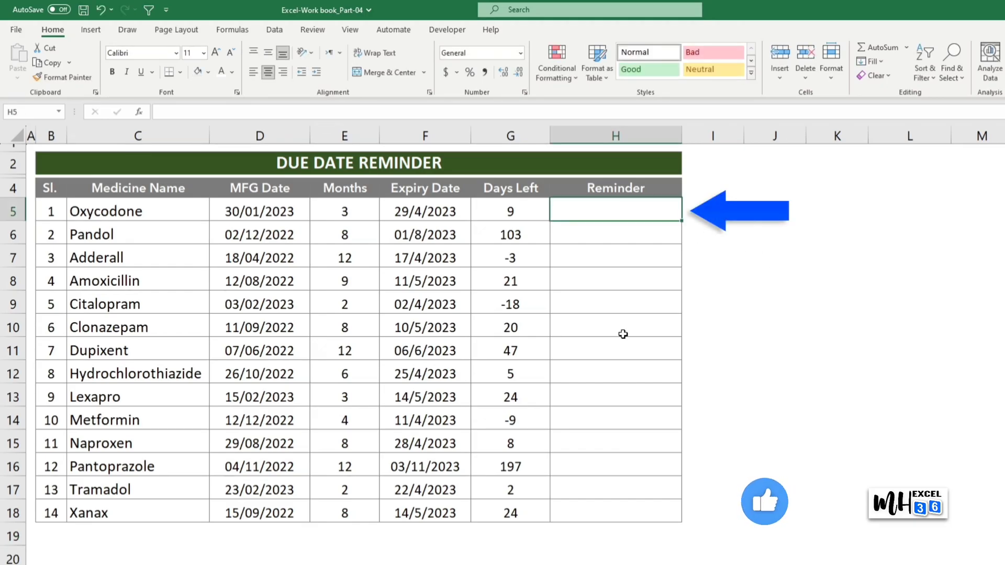
Step: Enter Oxycodone's reminder formula in H5 as =IF(G5<0,"Expired",IF(G5<=7,"Expiring Soon",""))
type("=")
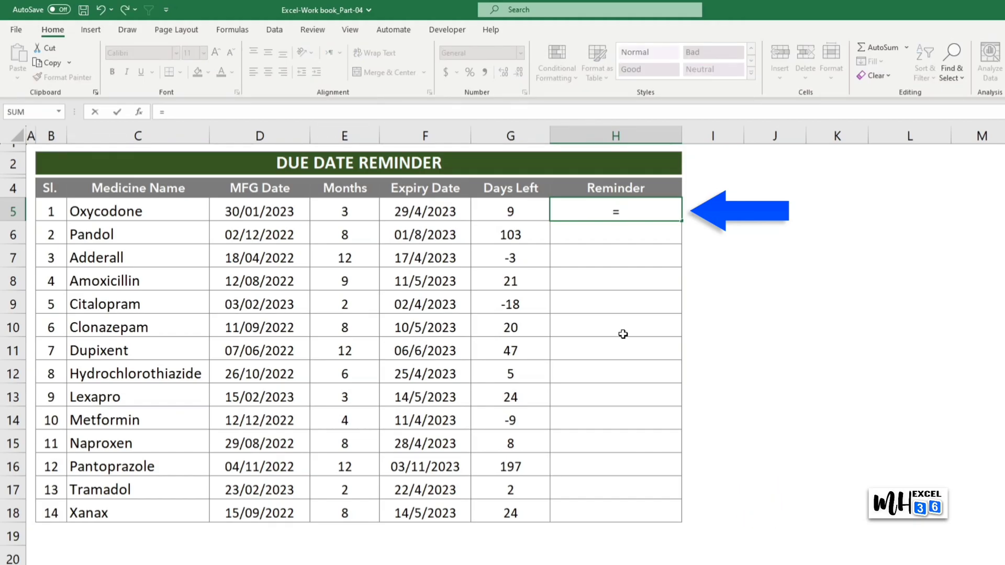
type("IF(")
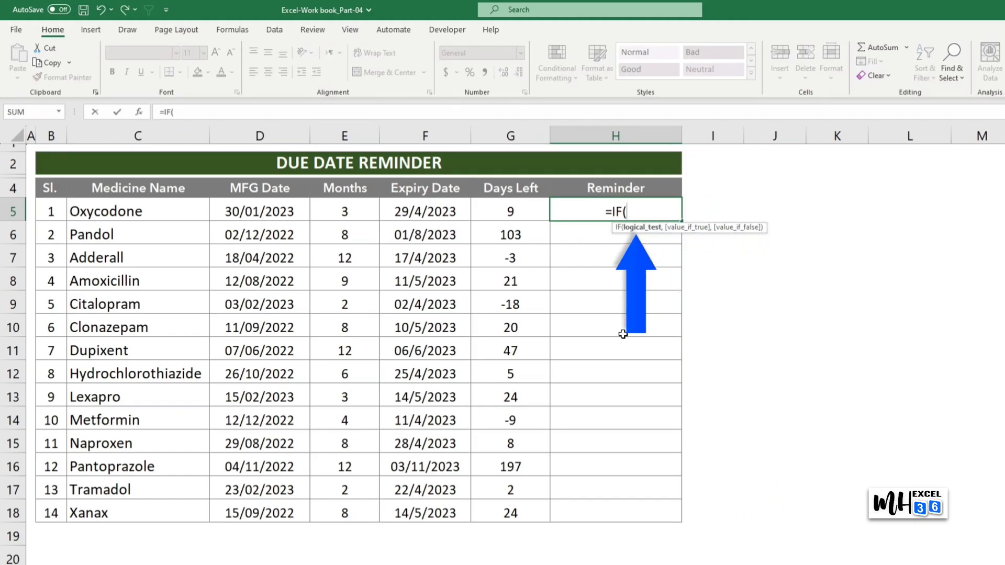
left_click(514, 215)
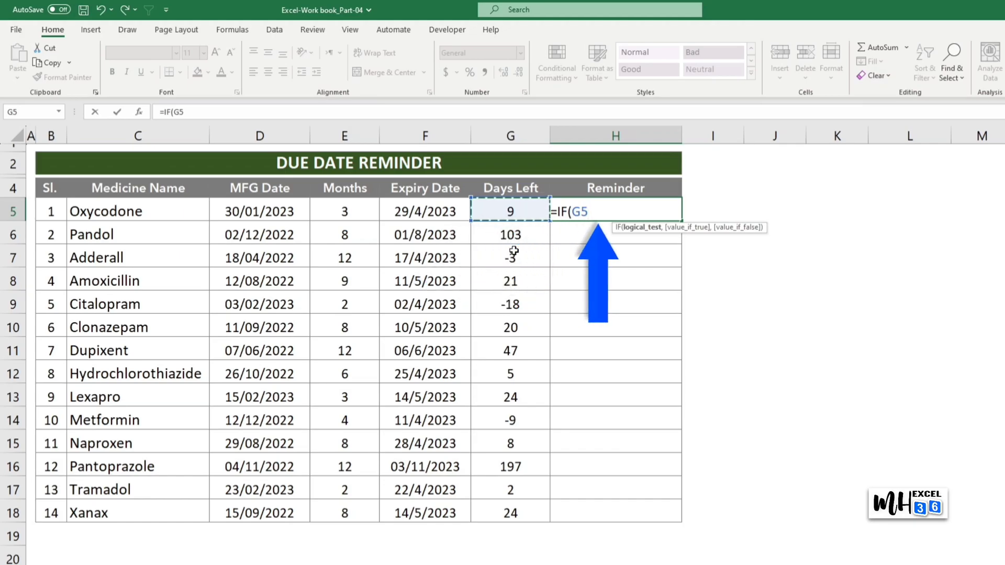
type("<0")
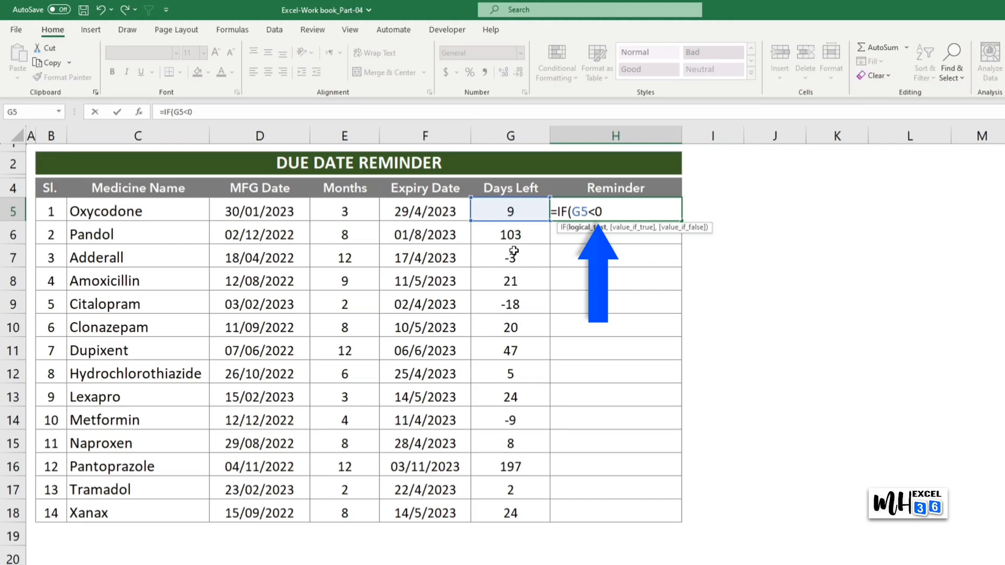
type(",")
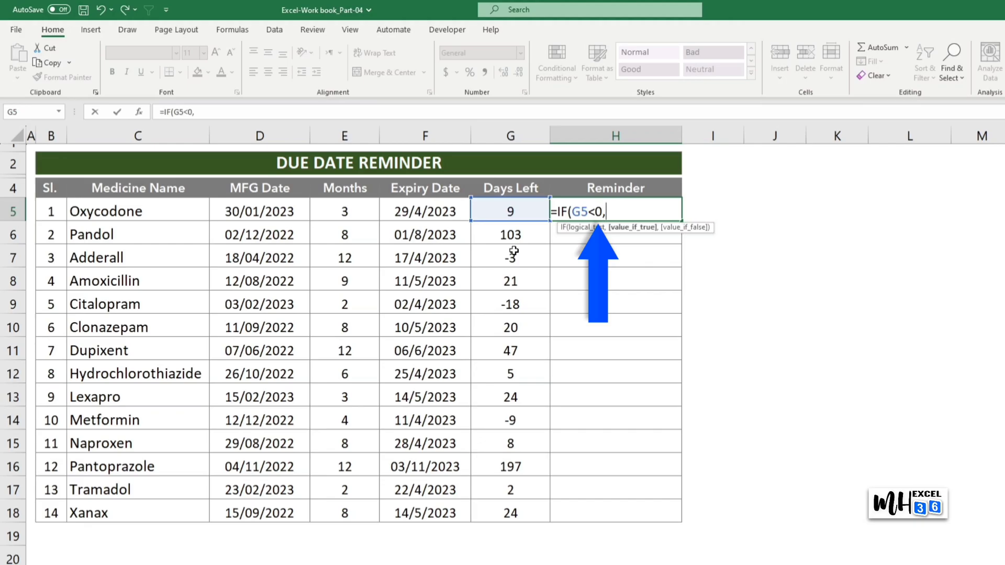
type("\"")
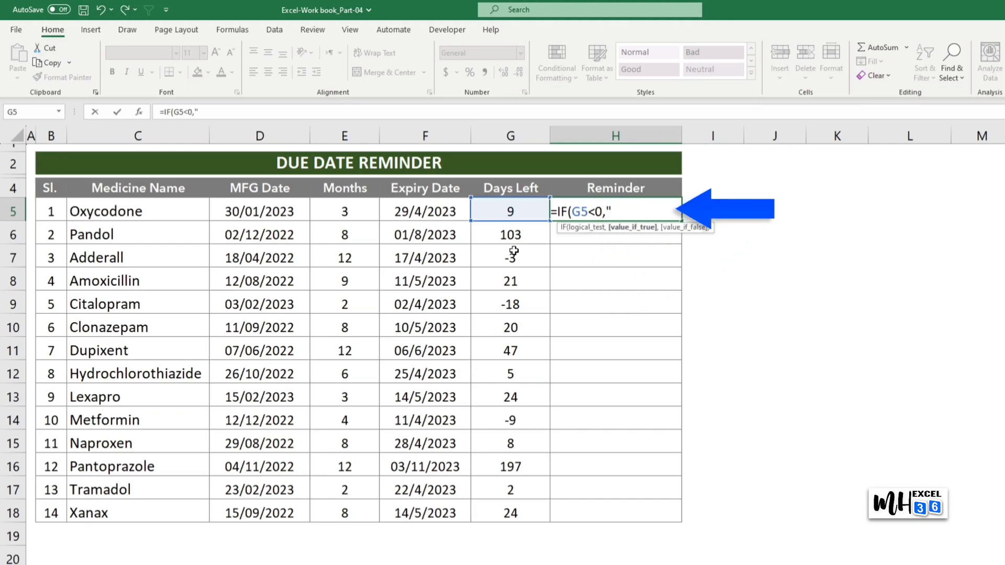
type("Expired\"")
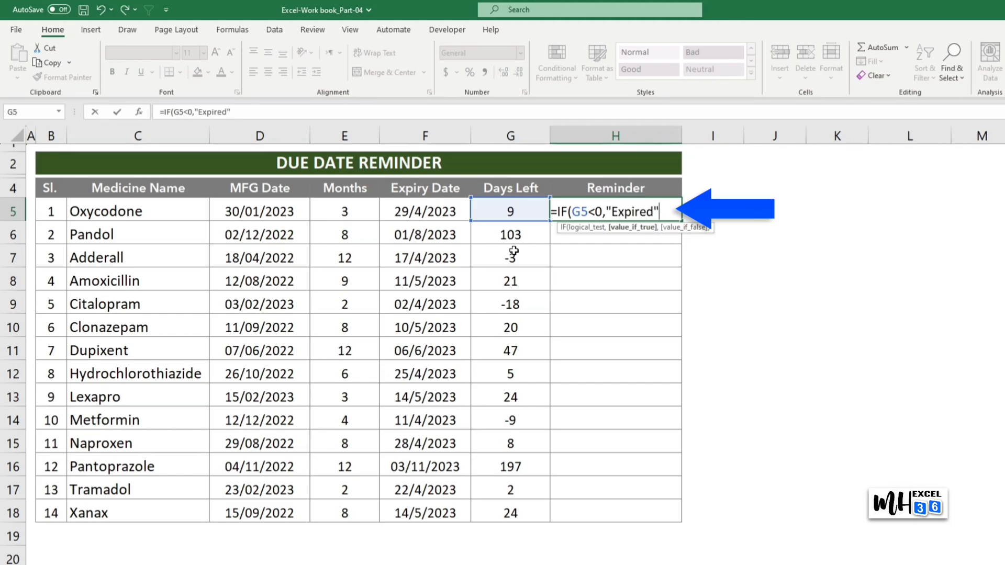
type(",")
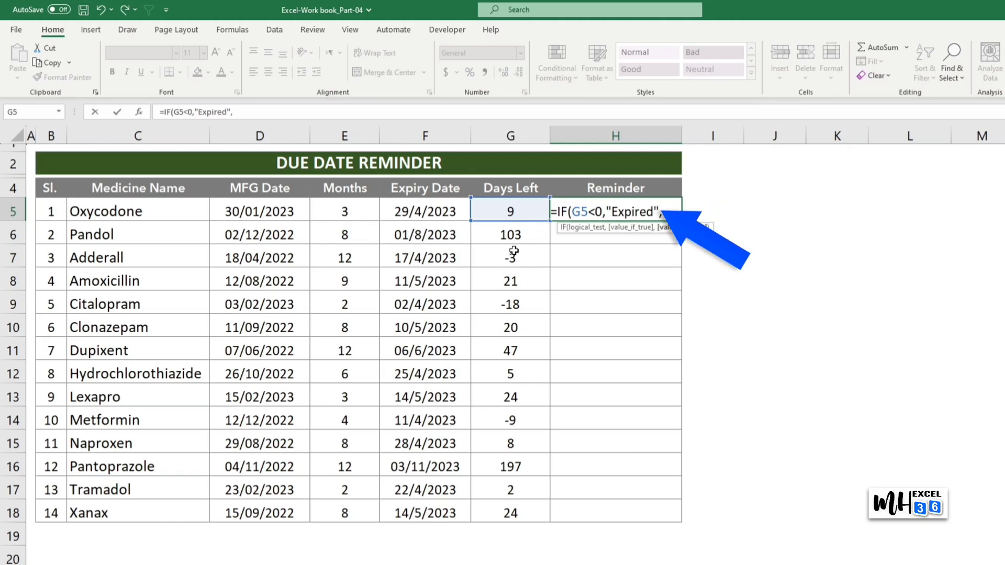
type("IF")
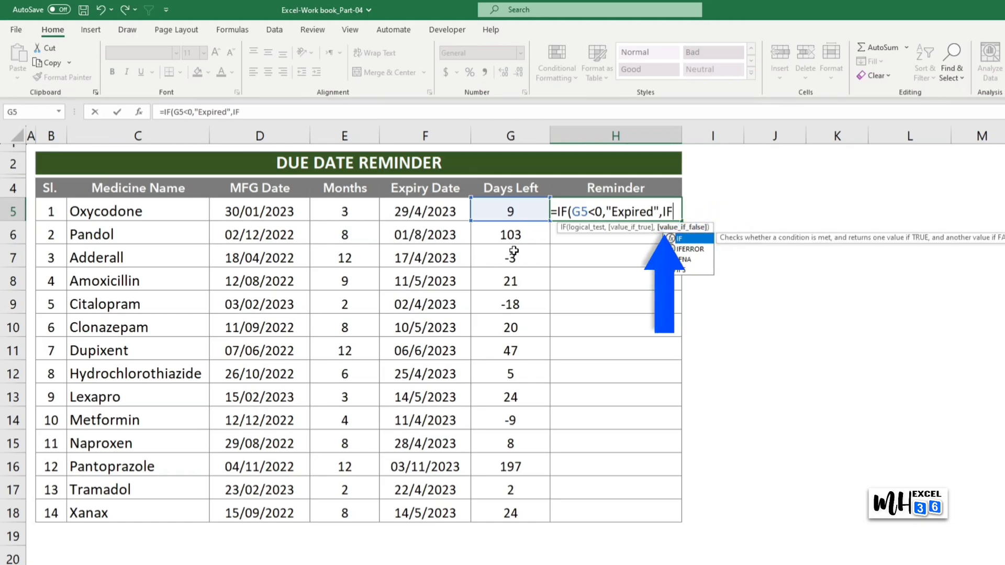
type("(")
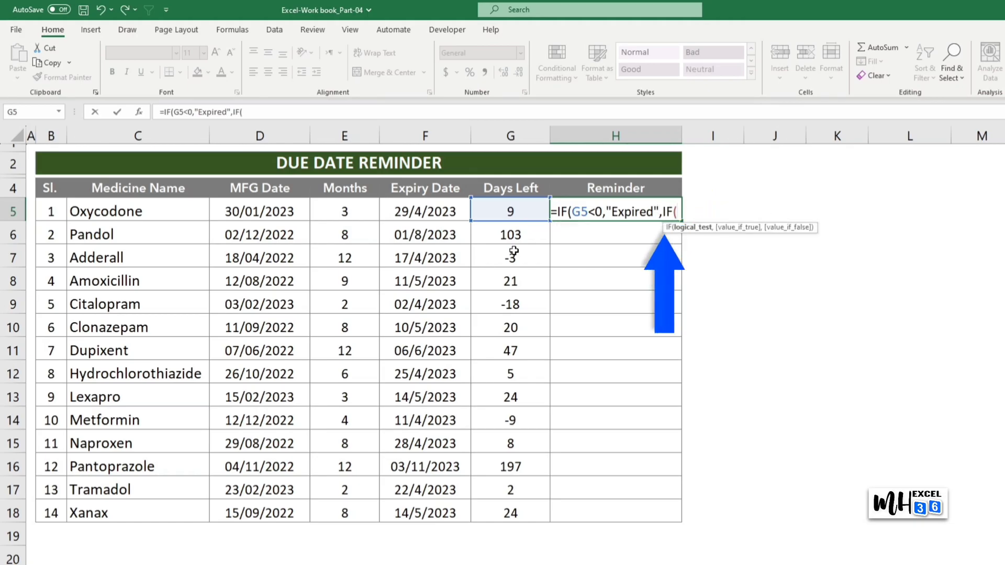
left_click(515, 211)
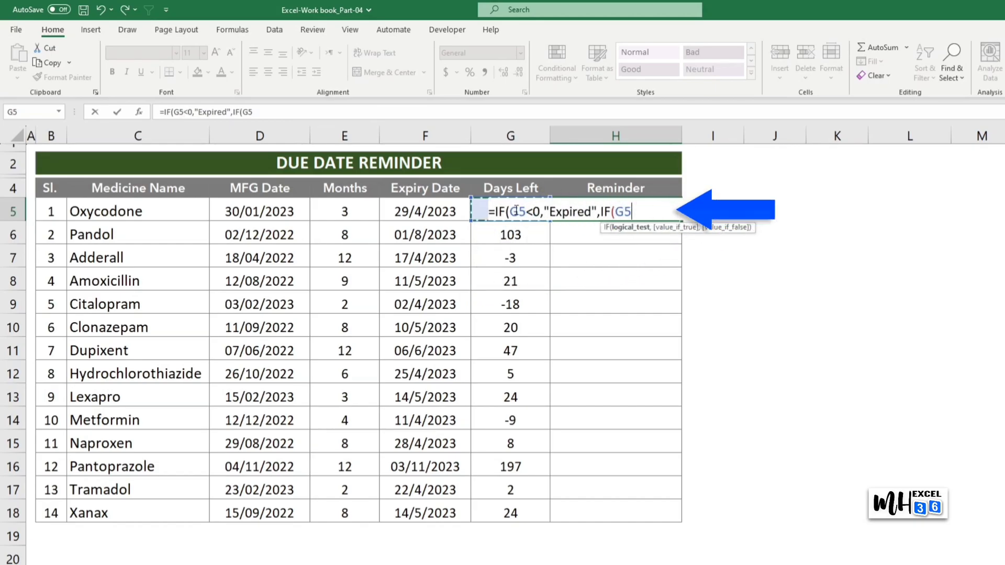
type("<=7")
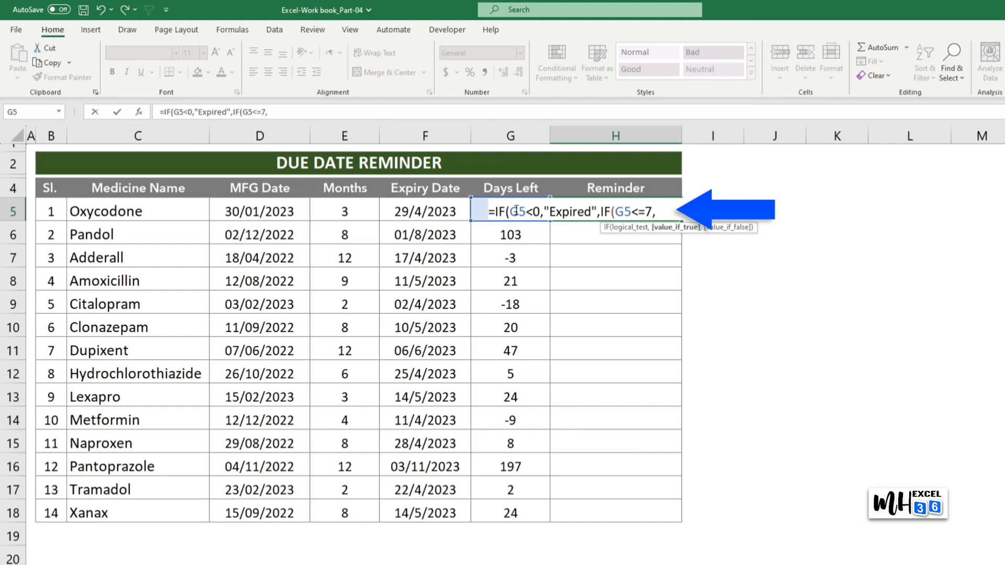
type(",\"Expirin")
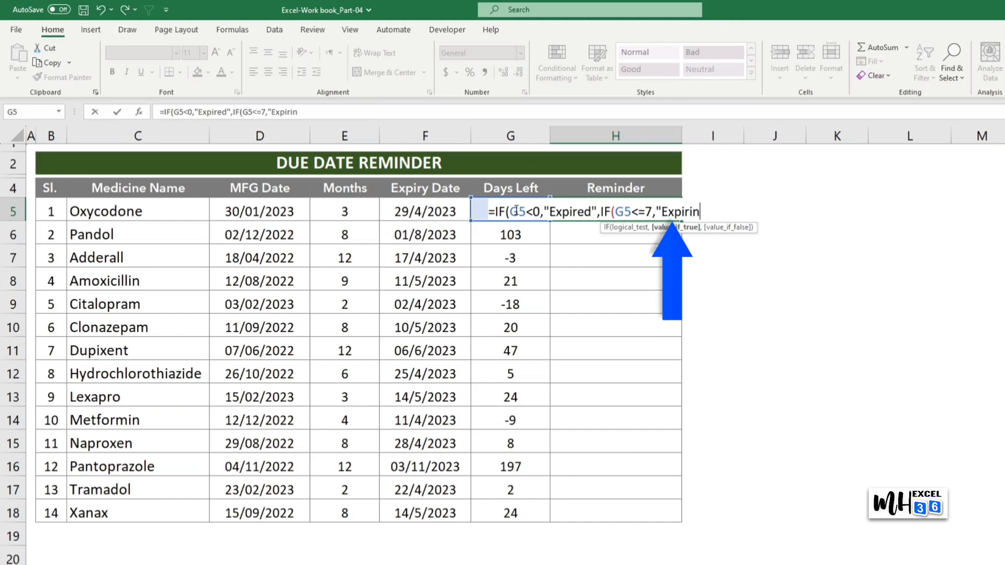
type("g Soon\",")
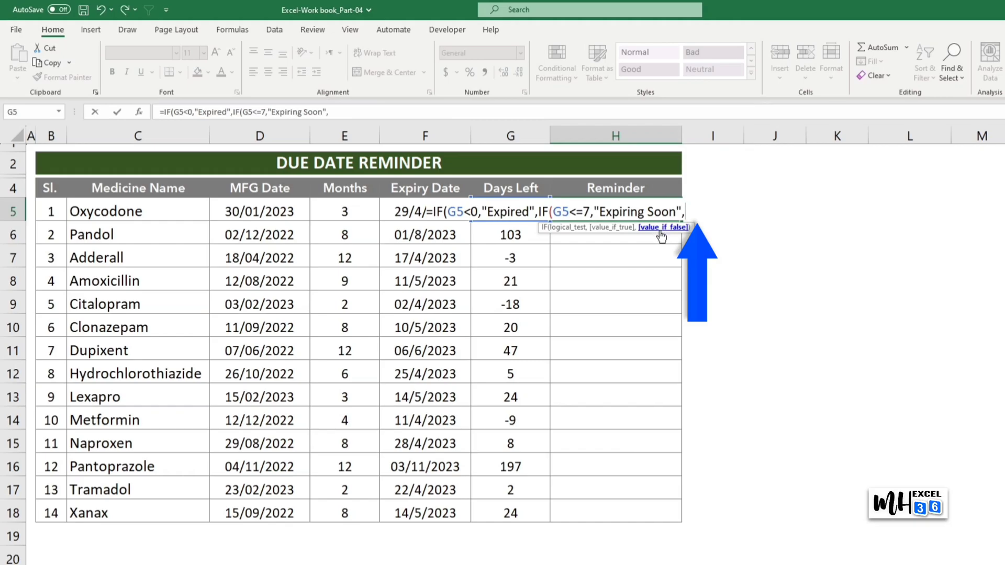
type("\"\"))")
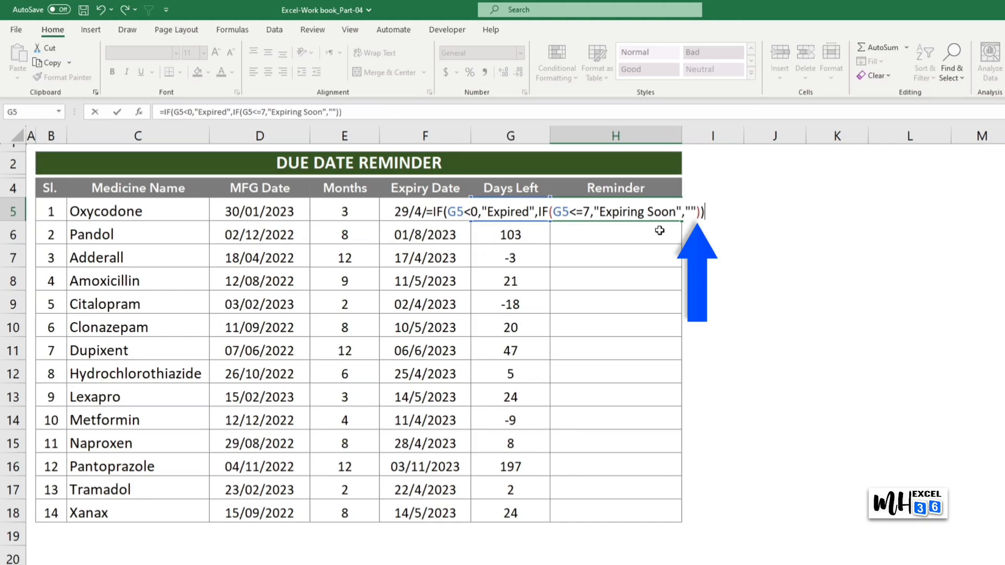
key("Return")
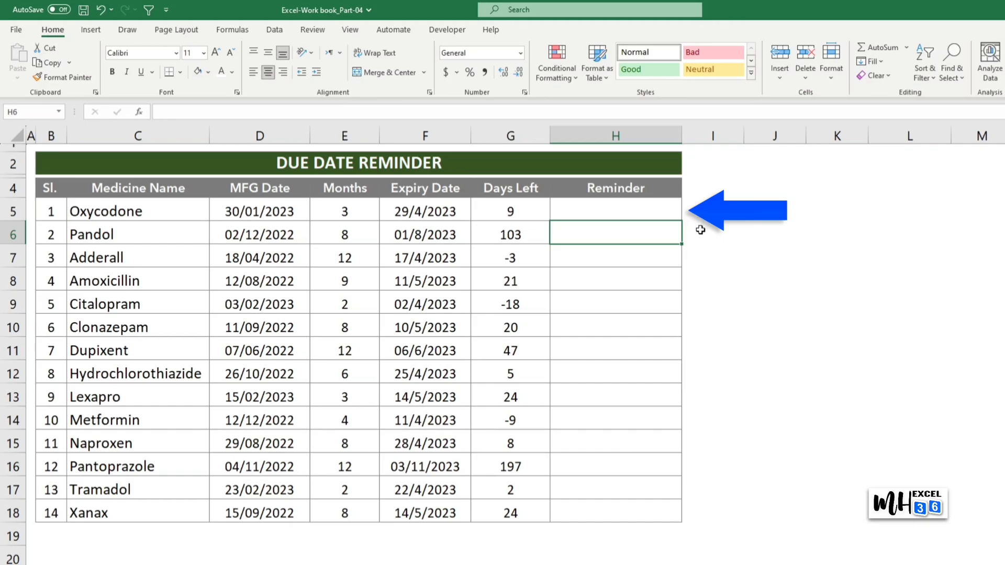
Step: Fill the reminder formula from H5 down to the last medicine in H18
left_click(671, 212)
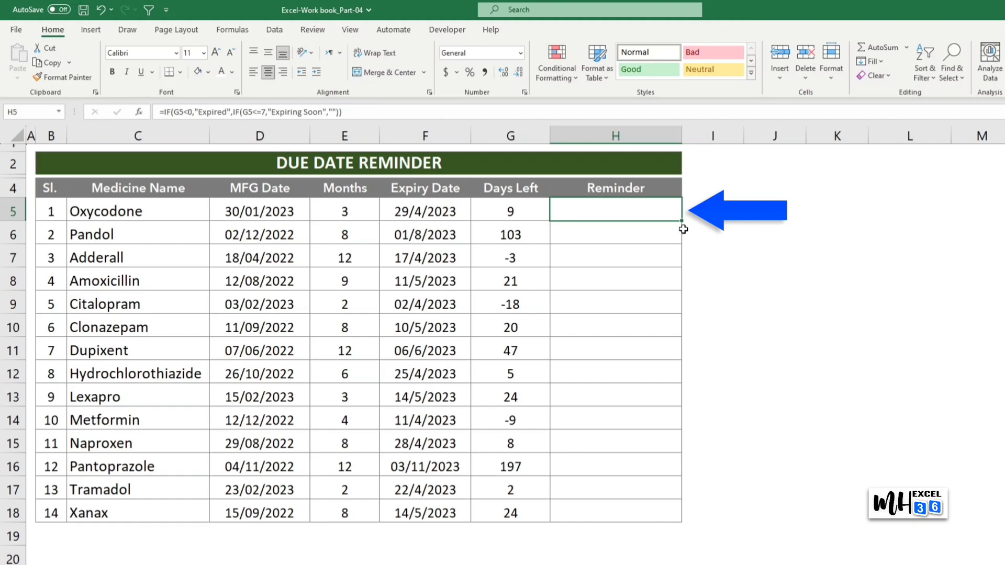
left_click_drag(681, 231, 682, 522)
left_click(1004, 537)
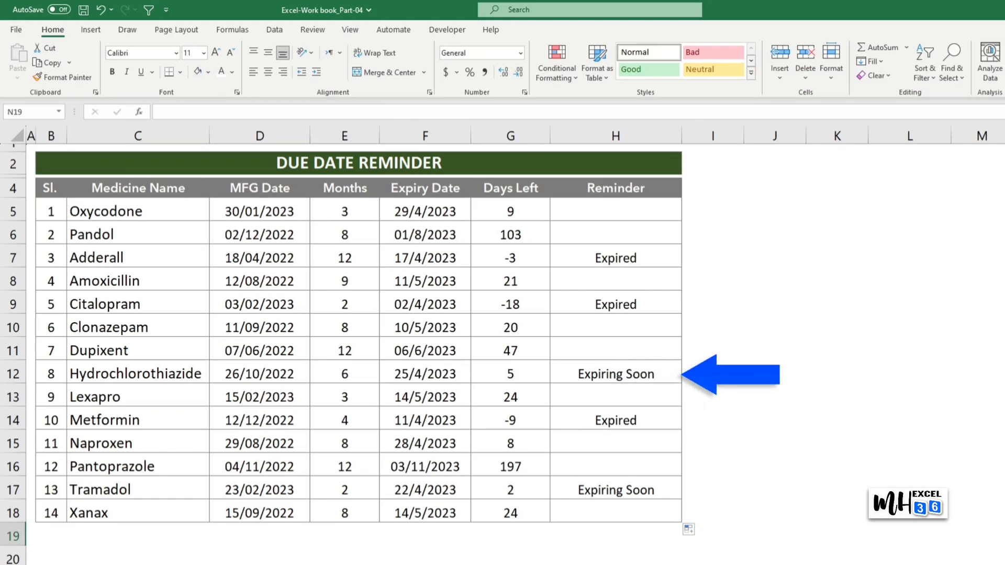
Step: Test the reminder by changing Oxycodone's MFG date in D5 to 23-01-2023, and undo the change
double_click(251, 213)
left_click_drag(241, 213, 213, 214)
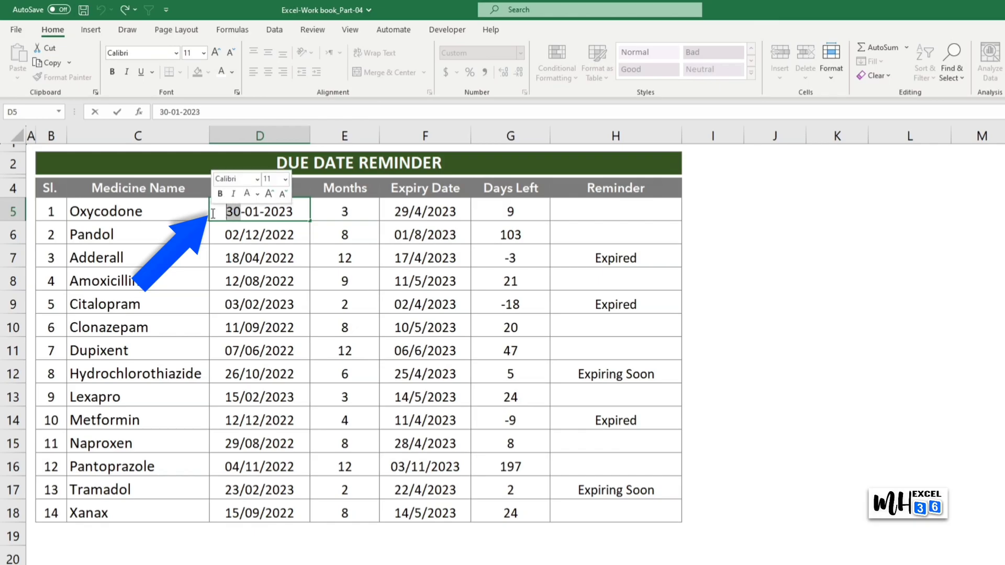
type("23")
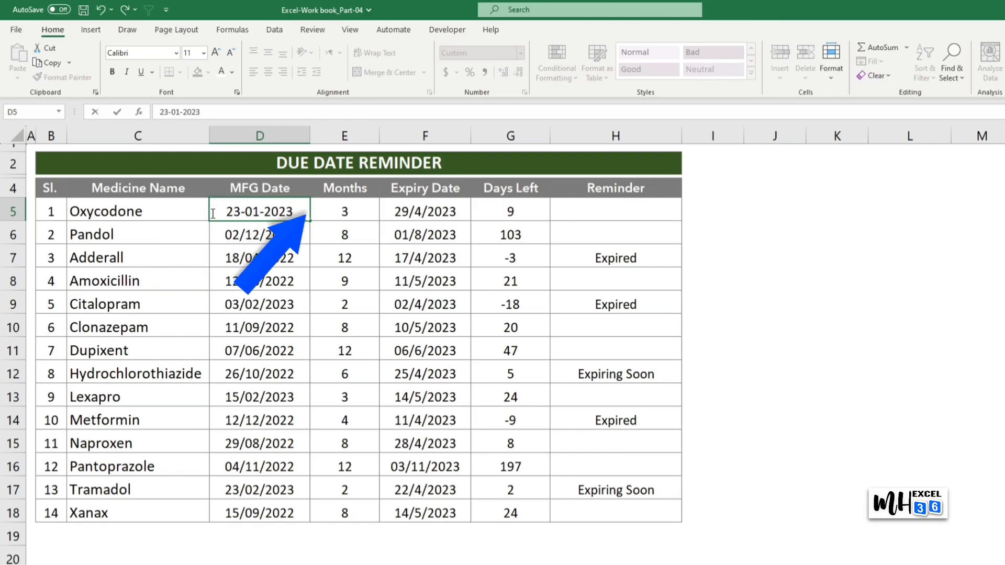
key("Return")
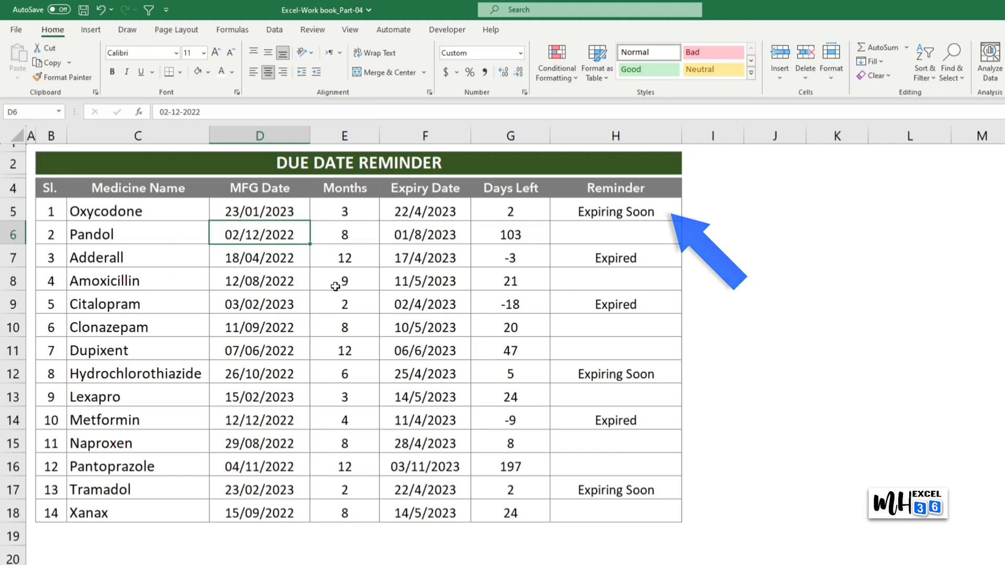
key("ctrl+z")
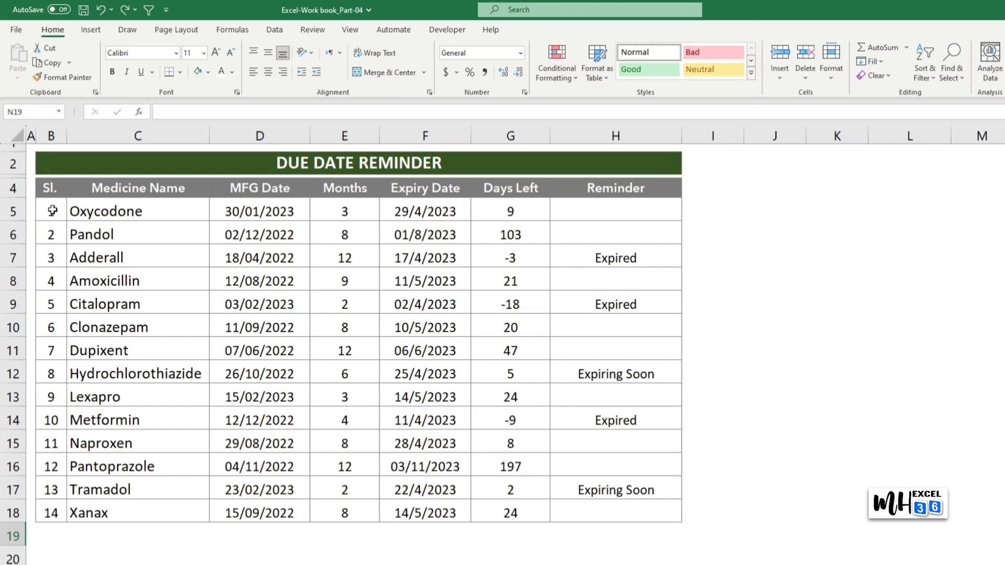
Step: Start a formula-based conditional formatting rule for B5:H18 with the formula =$H5="Expired"
left_click_drag(53, 211, 618, 500)
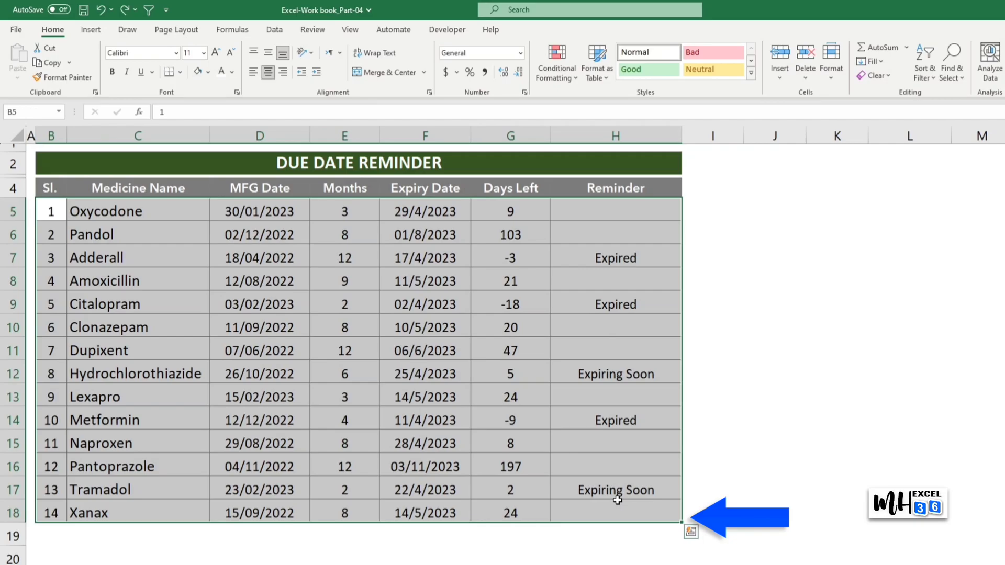
left_click(567, 77)
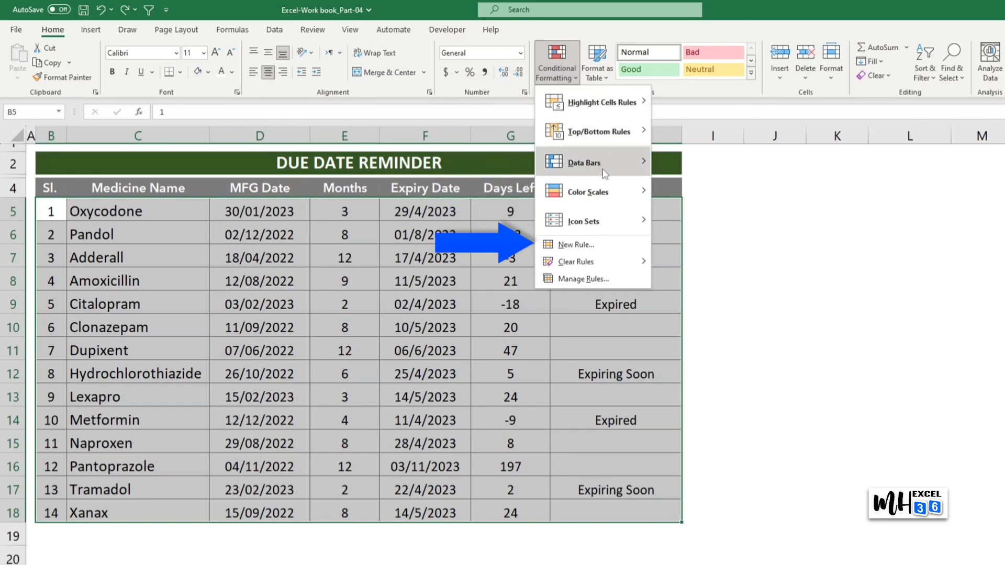
left_click(624, 247)
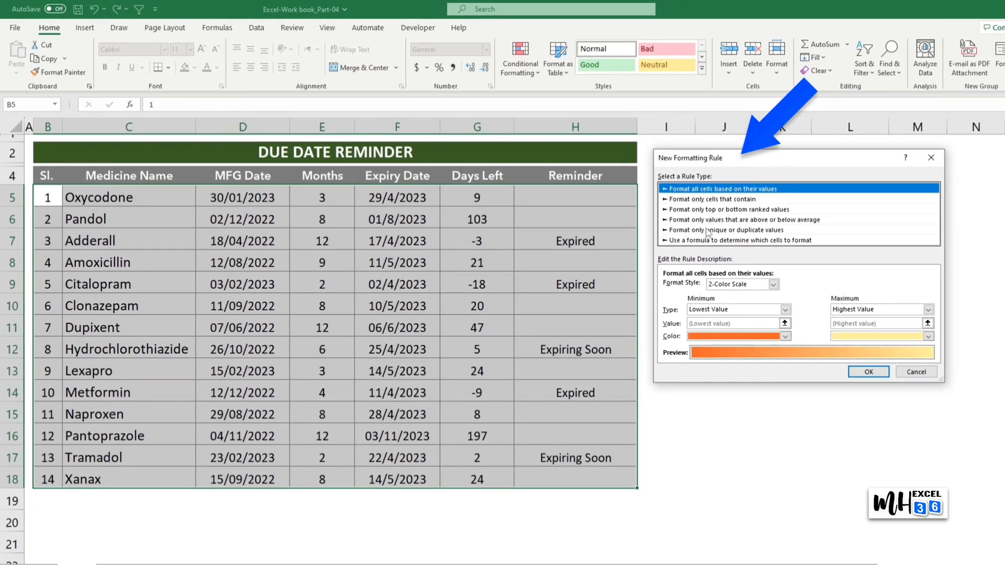
left_click(814, 245)
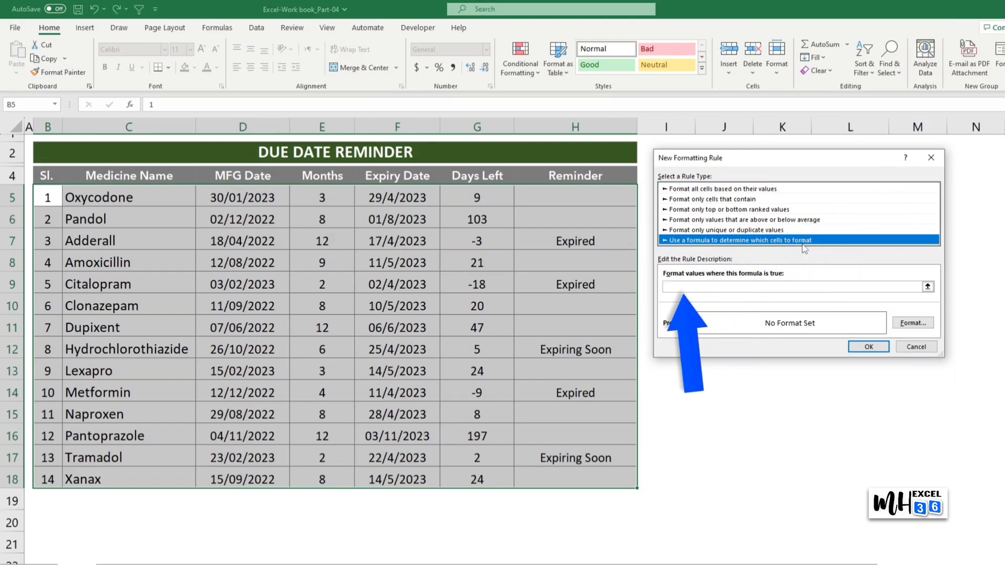
left_click(675, 288)
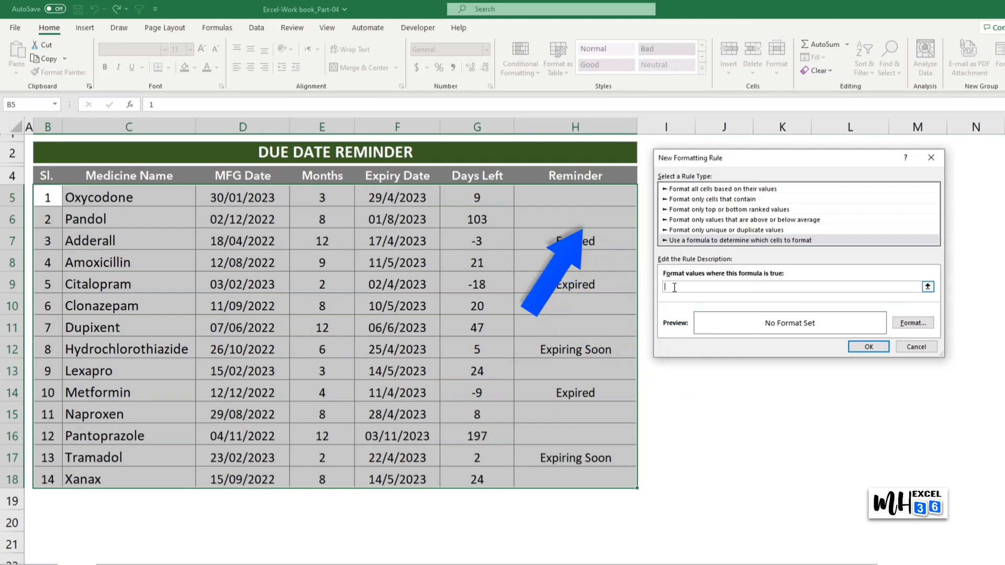
left_click(588, 199)
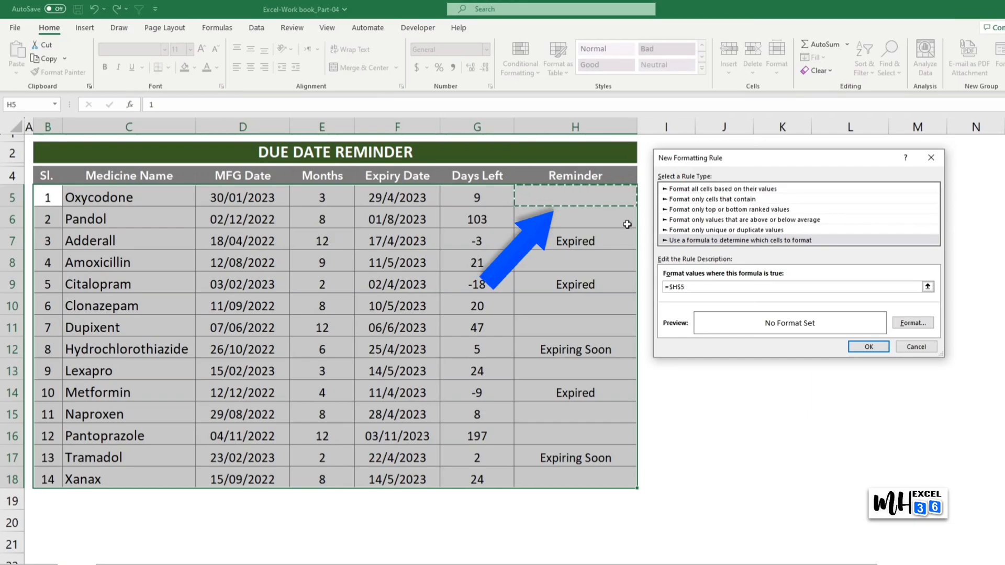
left_click(683, 287)
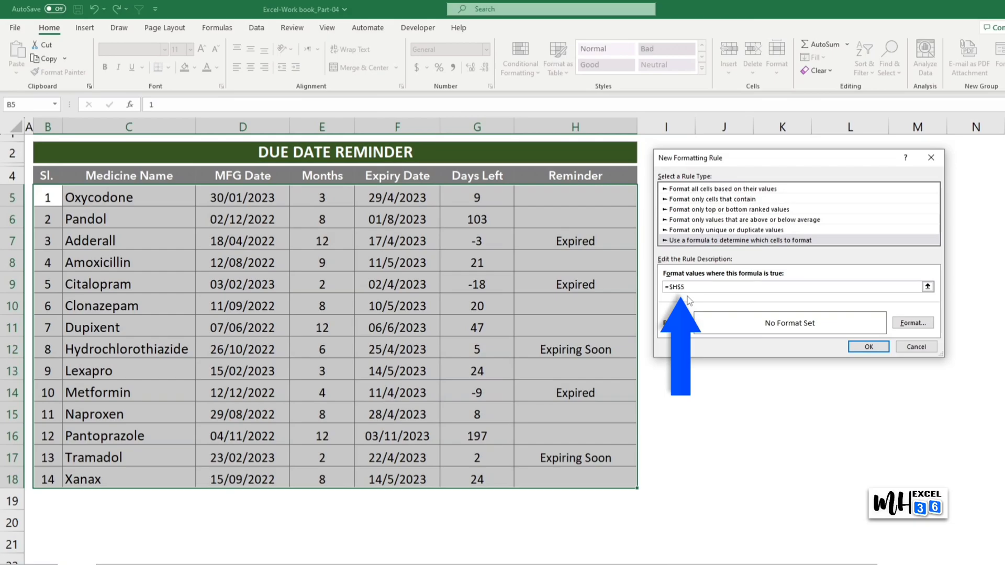
key("BackSpace")
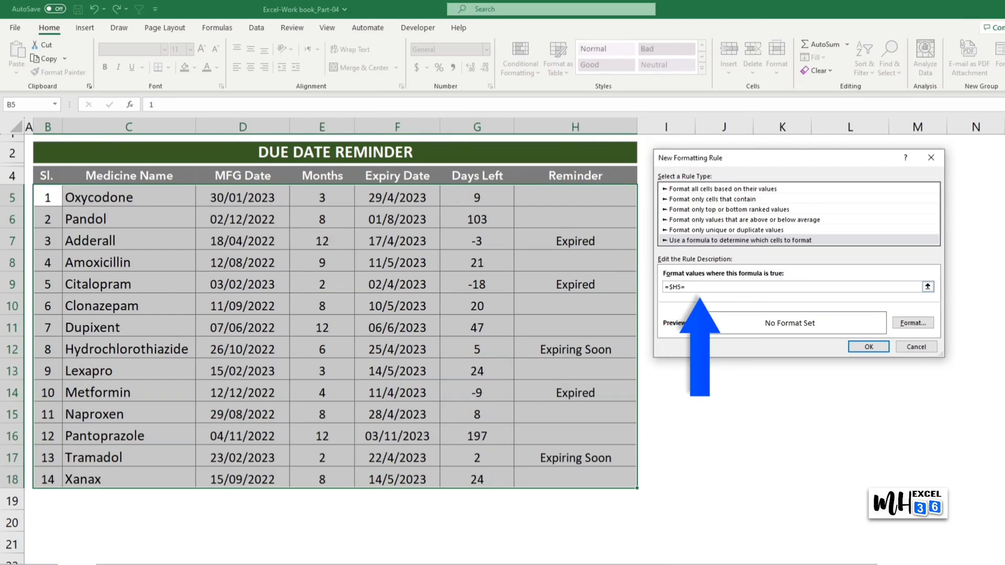
type("=\"Exp")
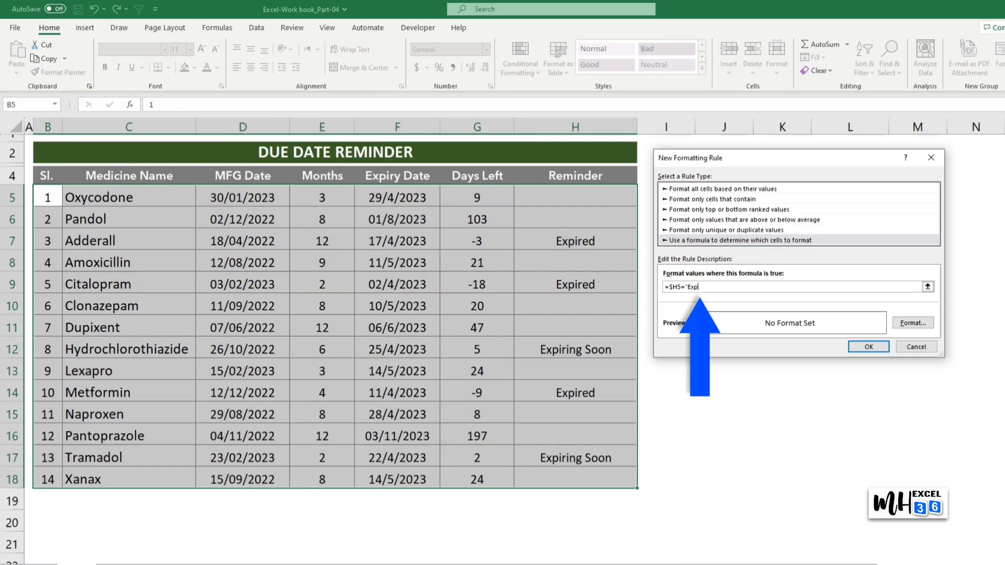
type("ired\"")
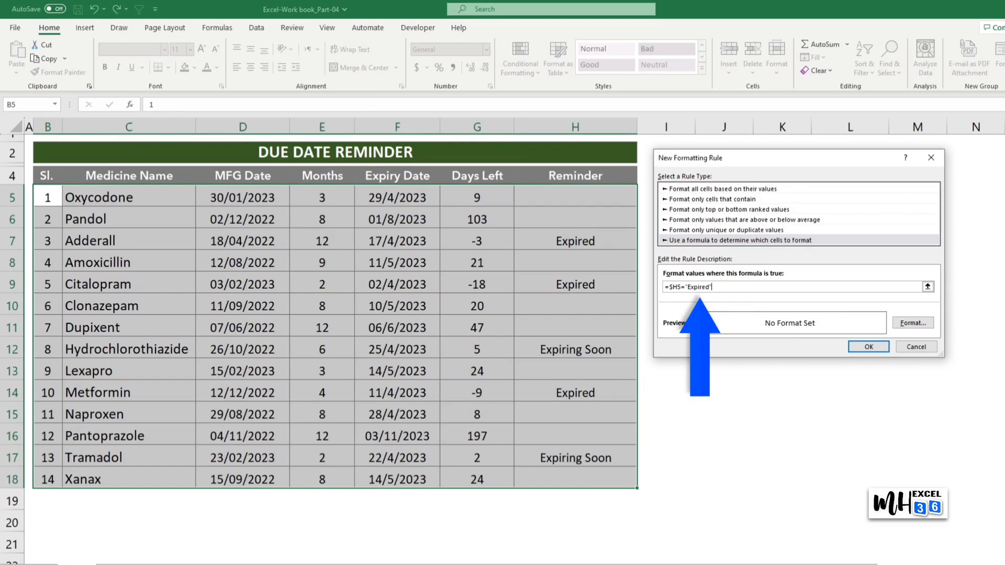
Step: Format the "Expired" rule with a light gold fill and red font, and apply it to the medicine rows
left_click(921, 326)
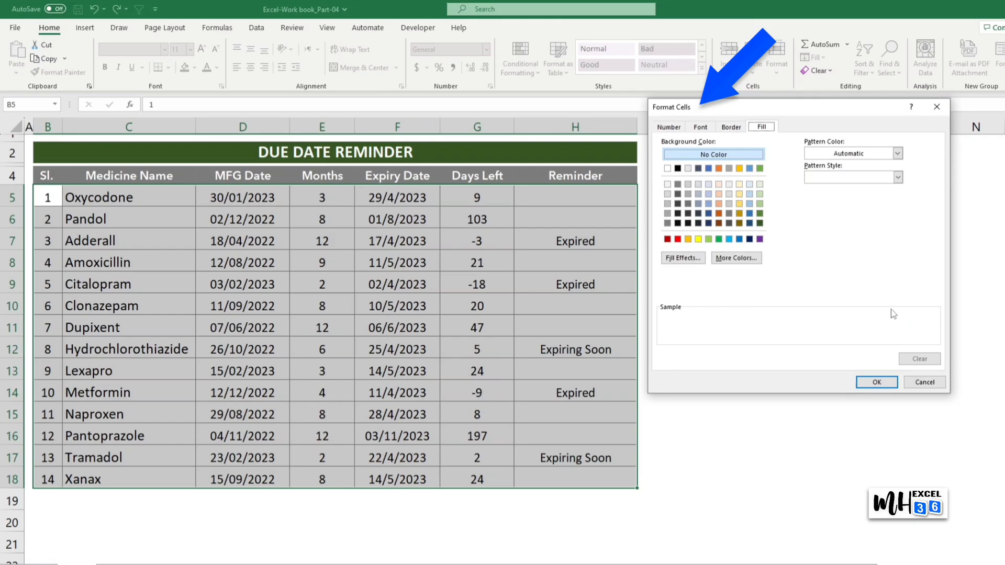
left_click(739, 184)
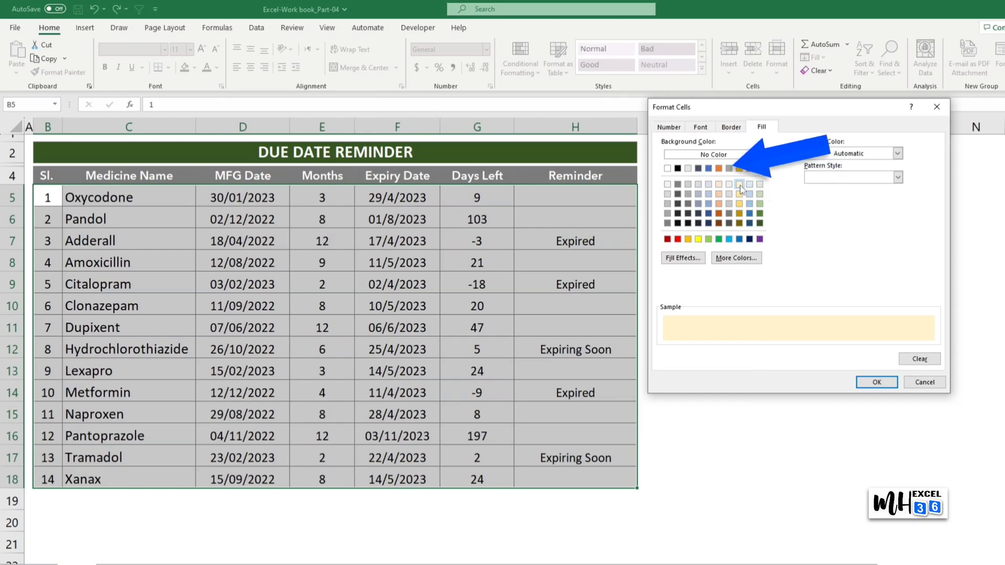
left_click(703, 130)
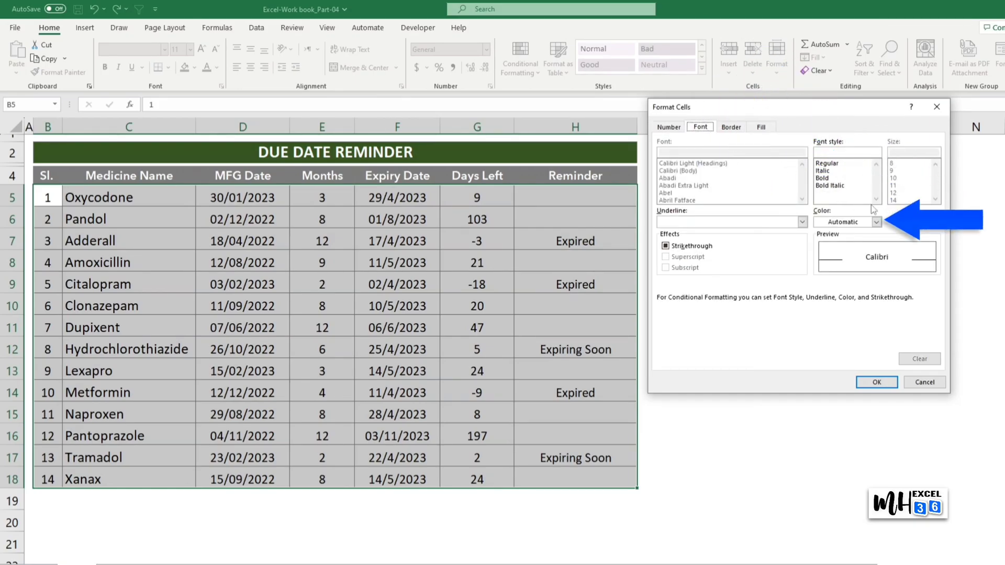
left_click(876, 222)
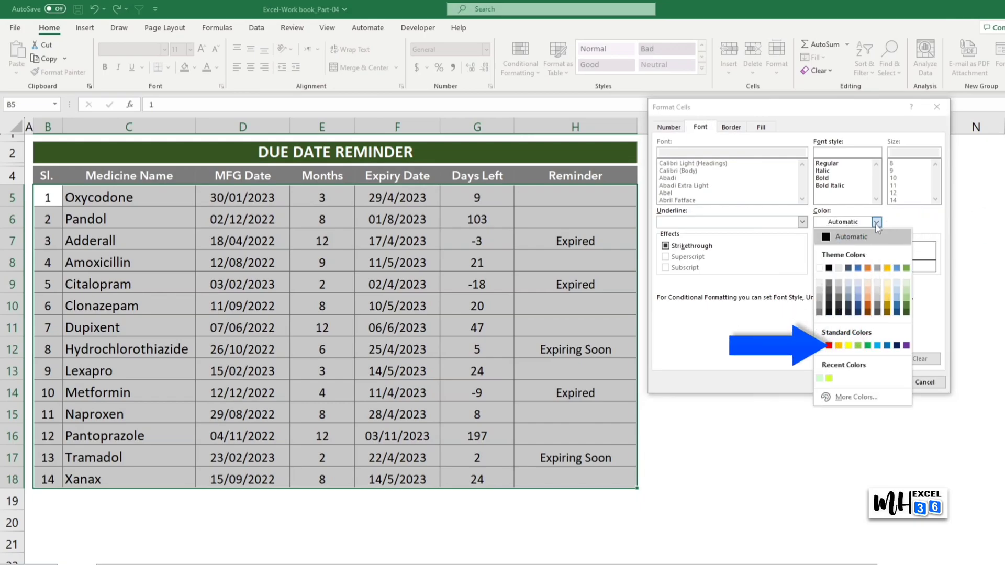
left_click(829, 346)
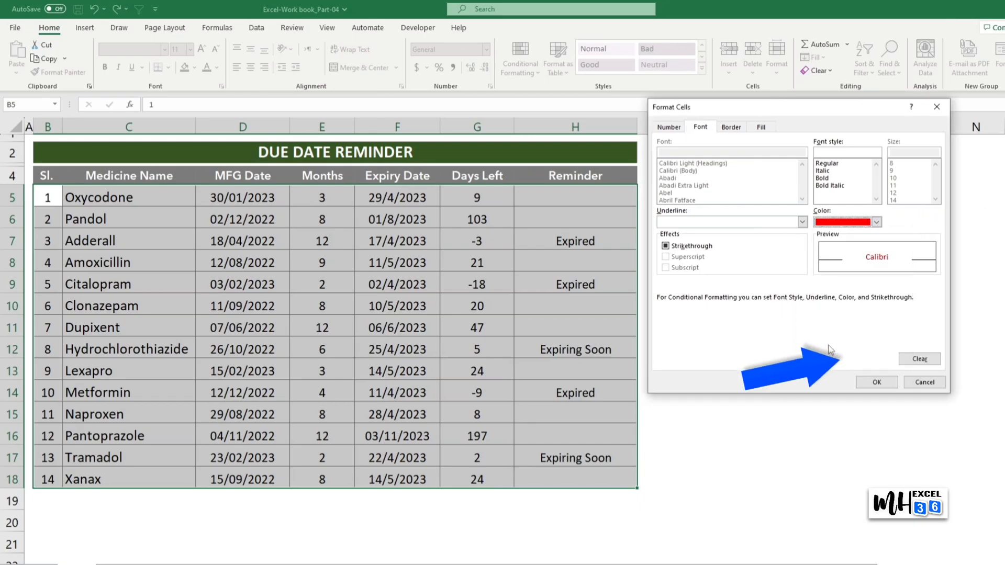
left_click(889, 383)
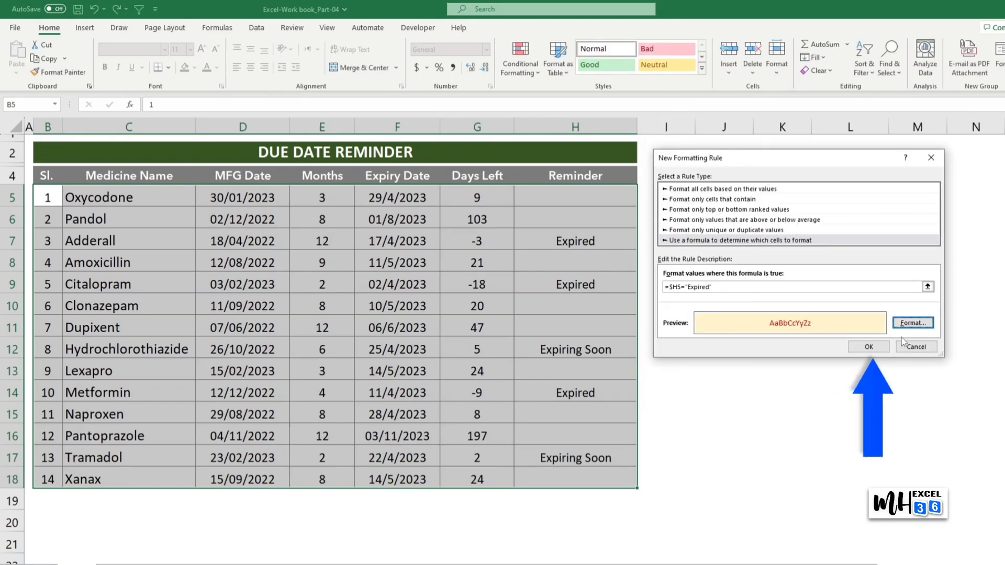
left_click(885, 348)
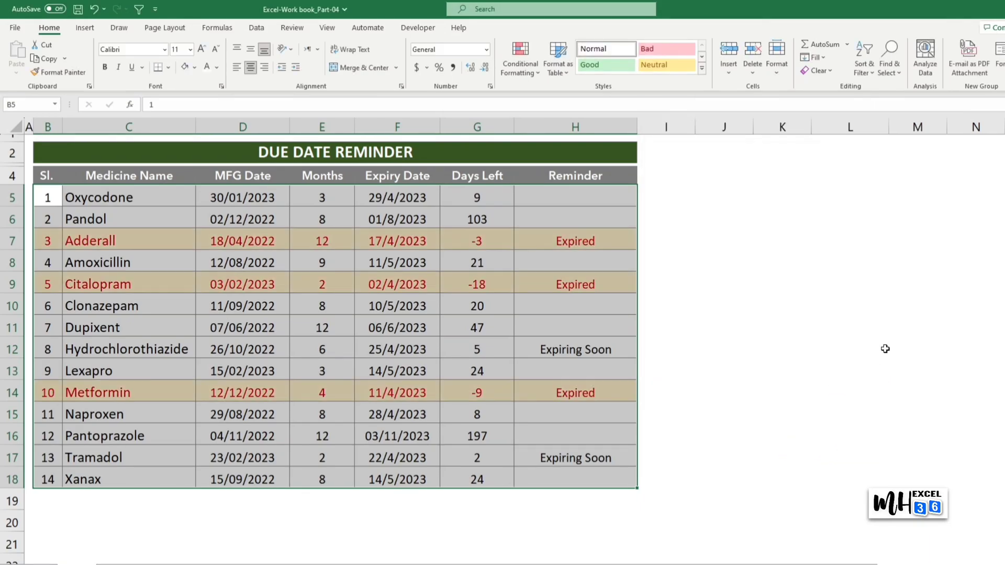
left_click(975, 501)
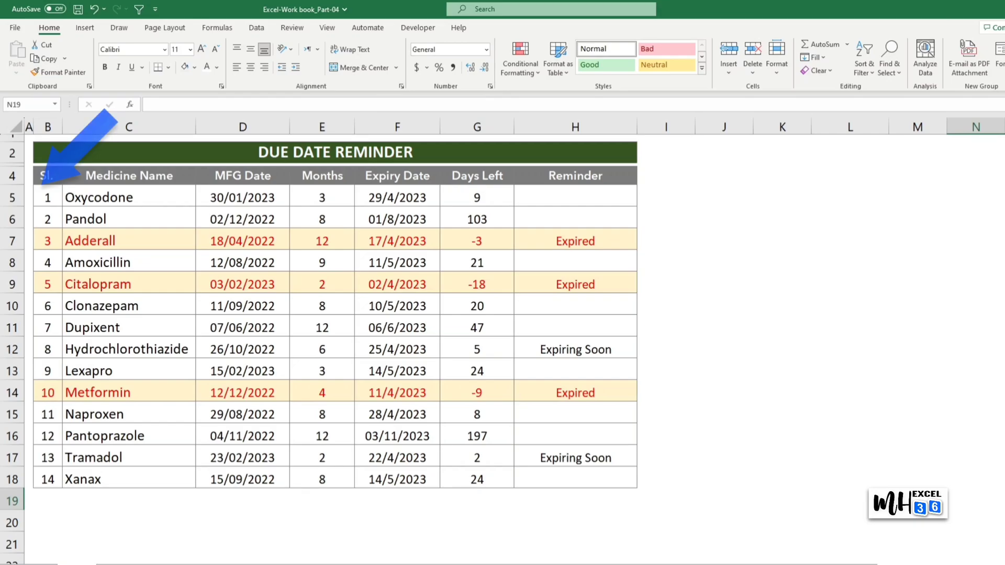
Step: Start a second formula-based conditional formatting rule for B5:H18 with the formula =$H5="Expiring Soon"
left_click_drag(42, 192, 576, 476)
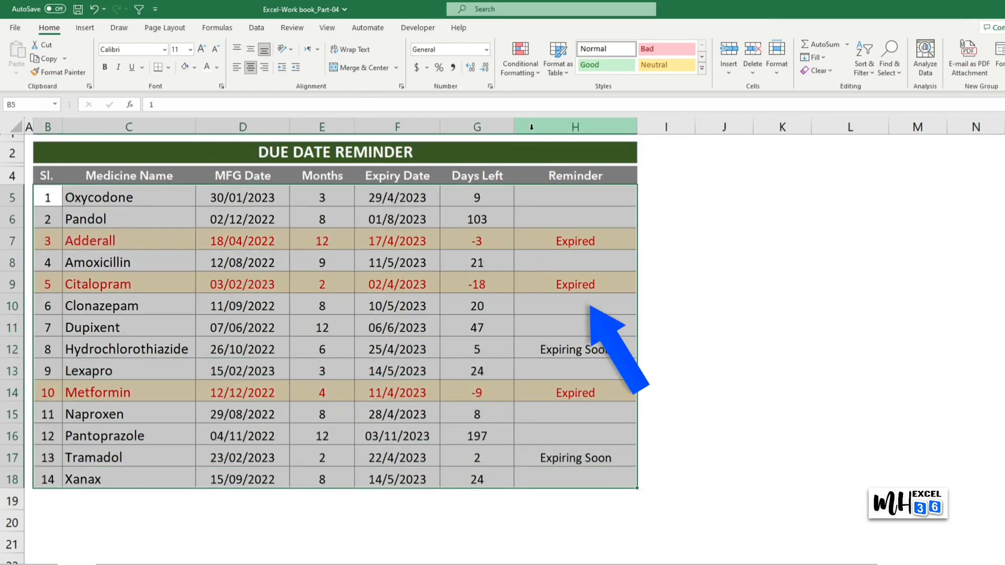
left_click(533, 73)
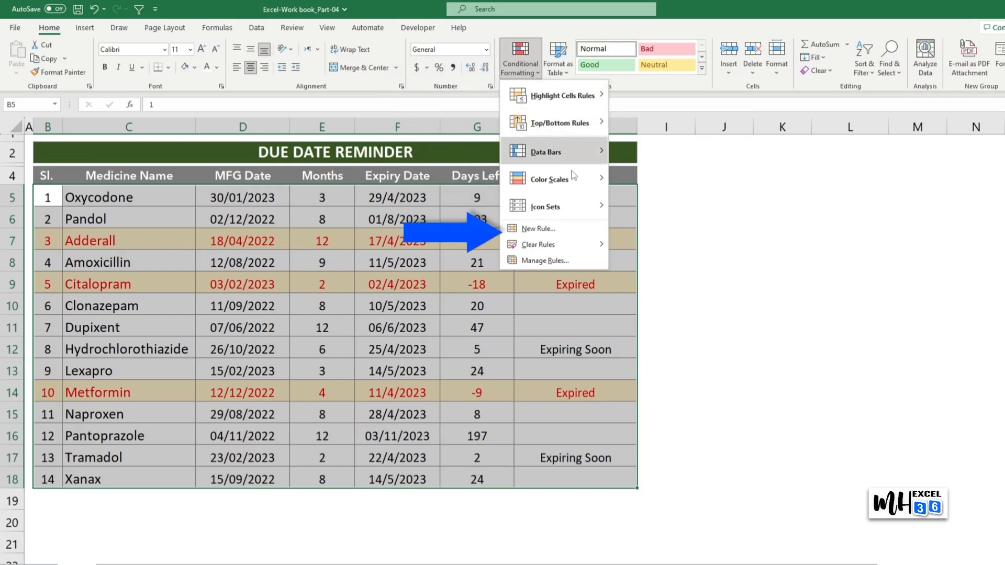
left_click(579, 230)
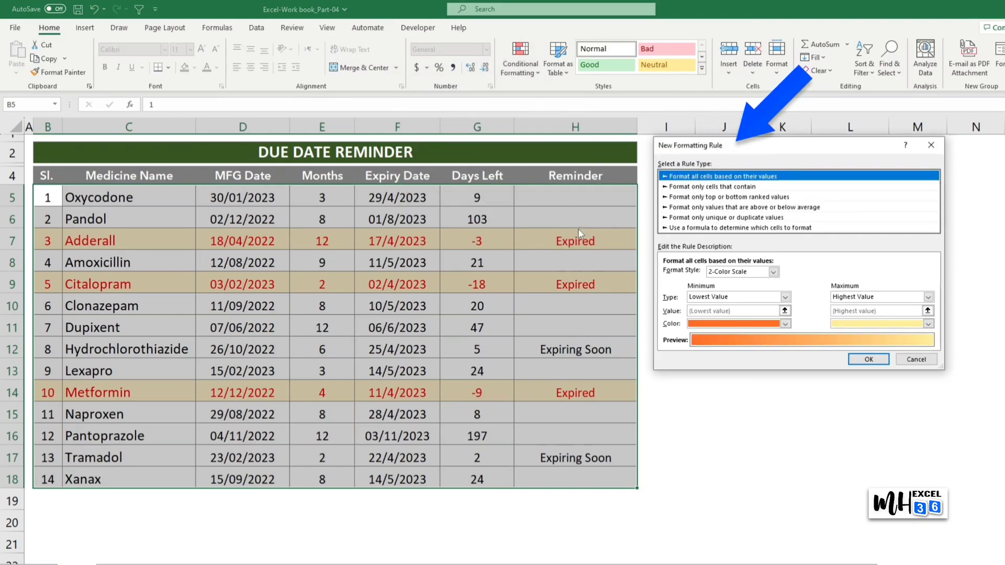
left_click(799, 229)
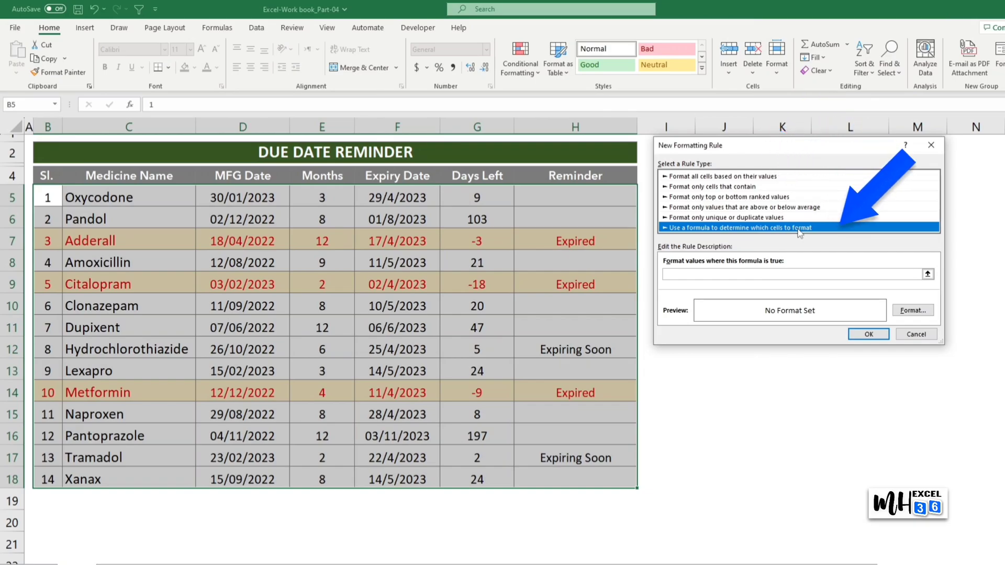
left_click(692, 277)
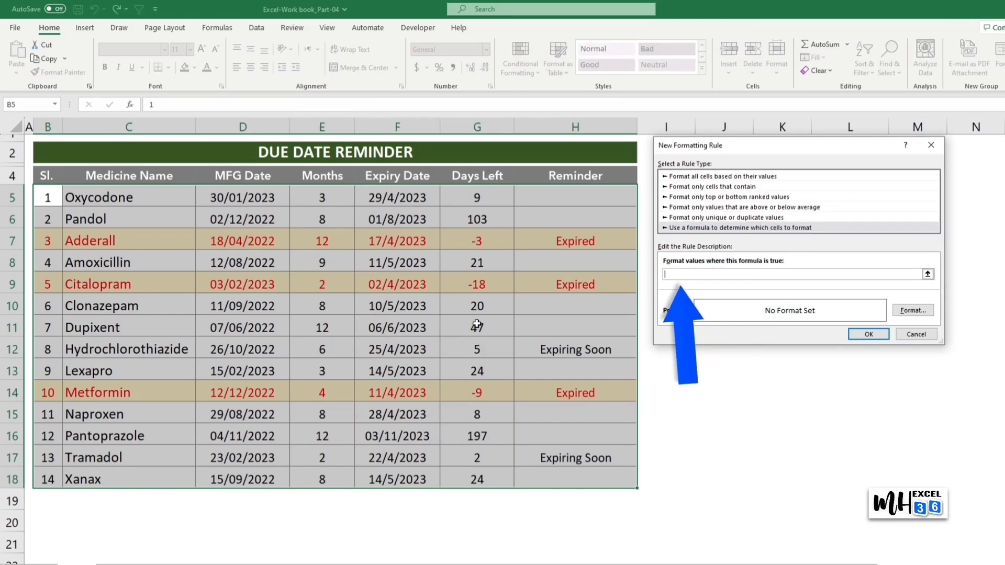
left_click(572, 196)
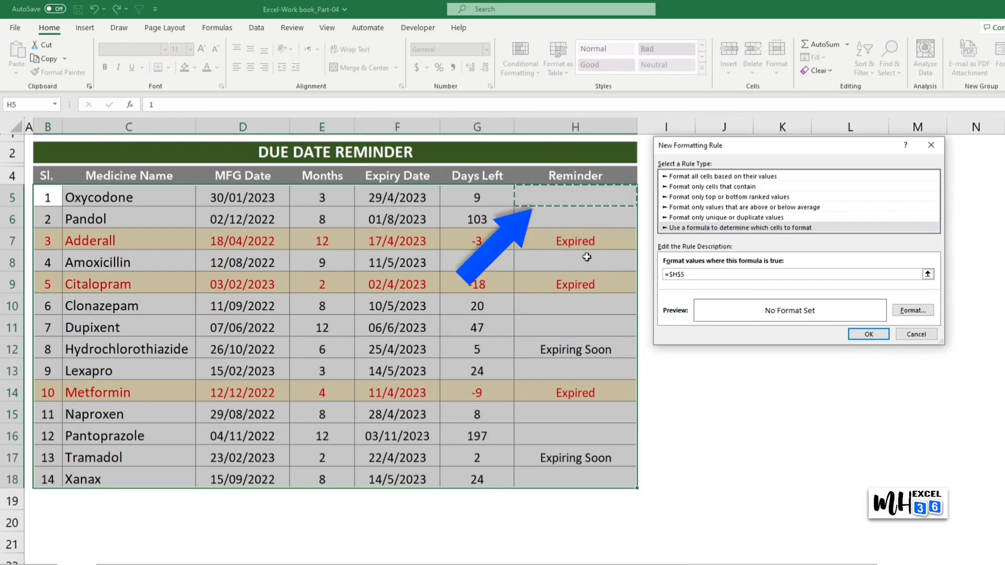
left_click(683, 278)
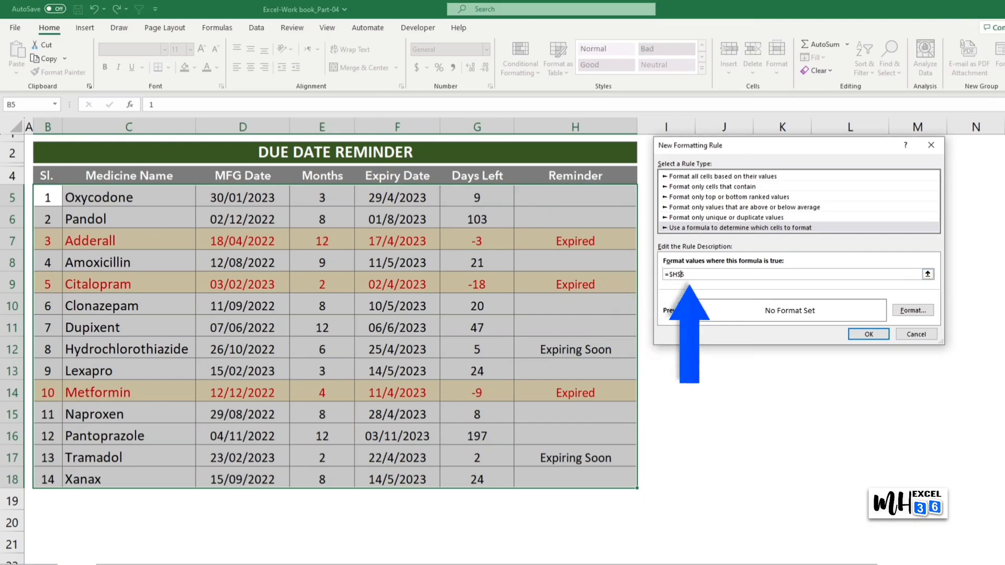
key("BackSpace")
type("=\"Expiring")
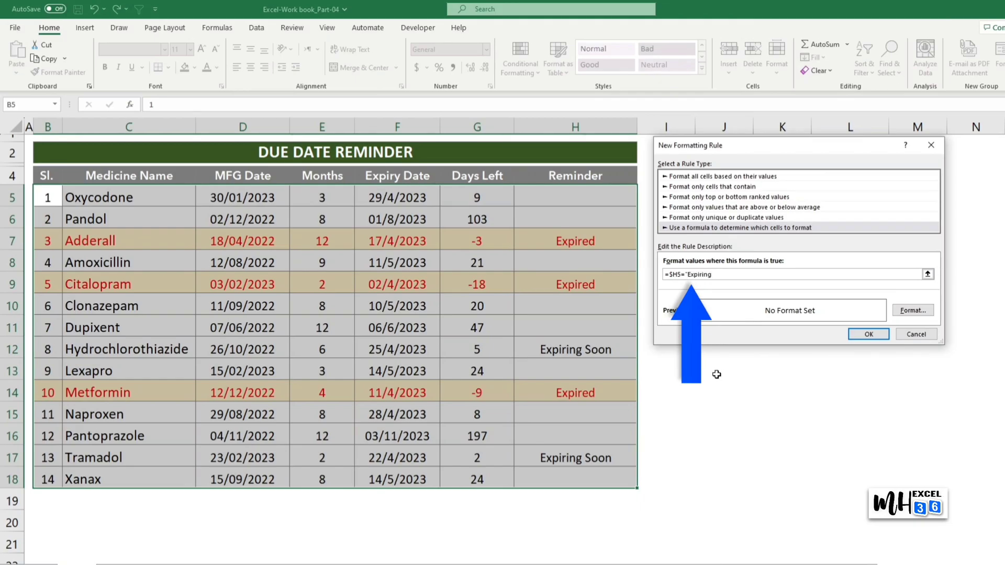
type(" Soon\"")
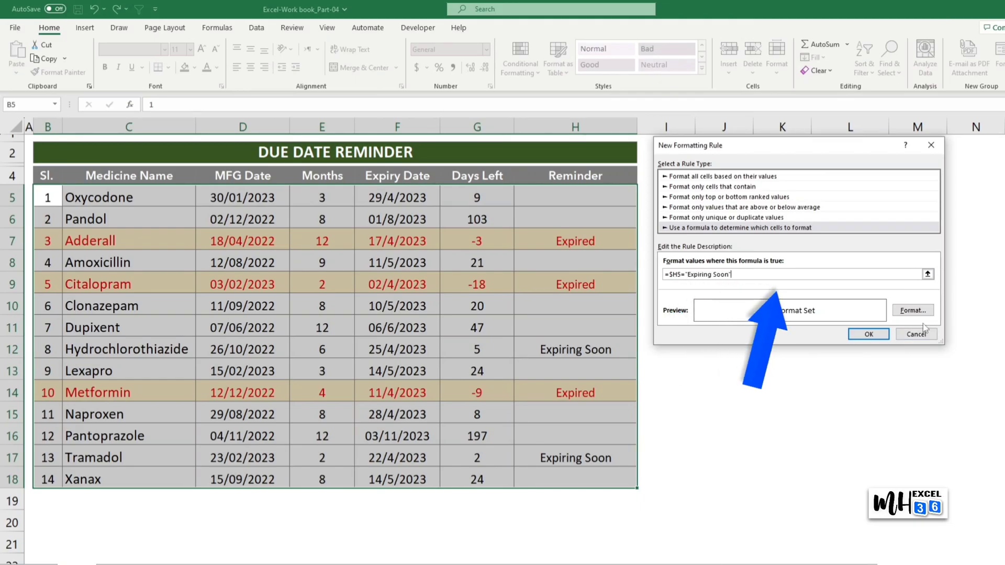
Step: Give the "Expiring Soon" rule a light green fill from the standard color palette and apply it to the medicine rows
left_click(915, 311)
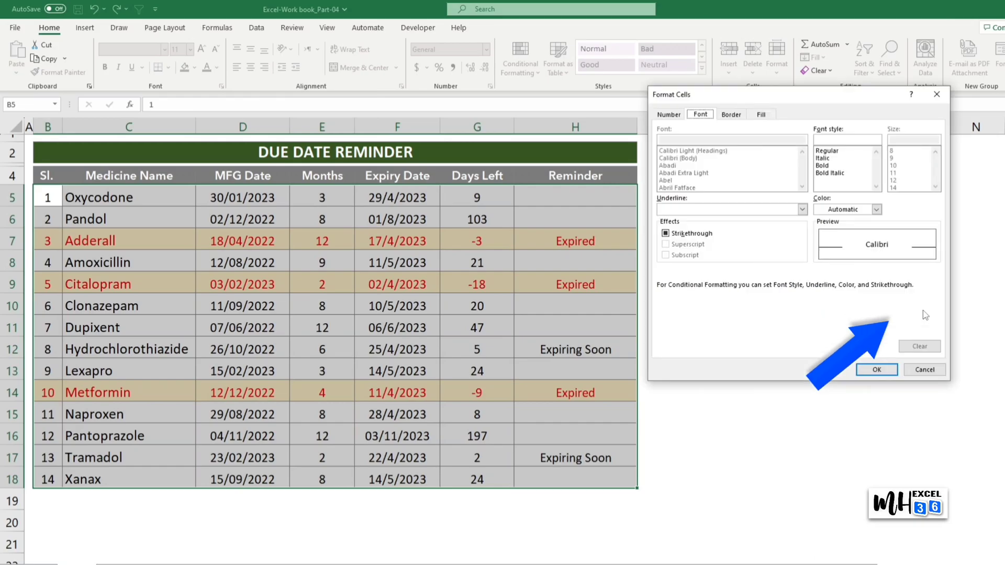
left_click(766, 116)
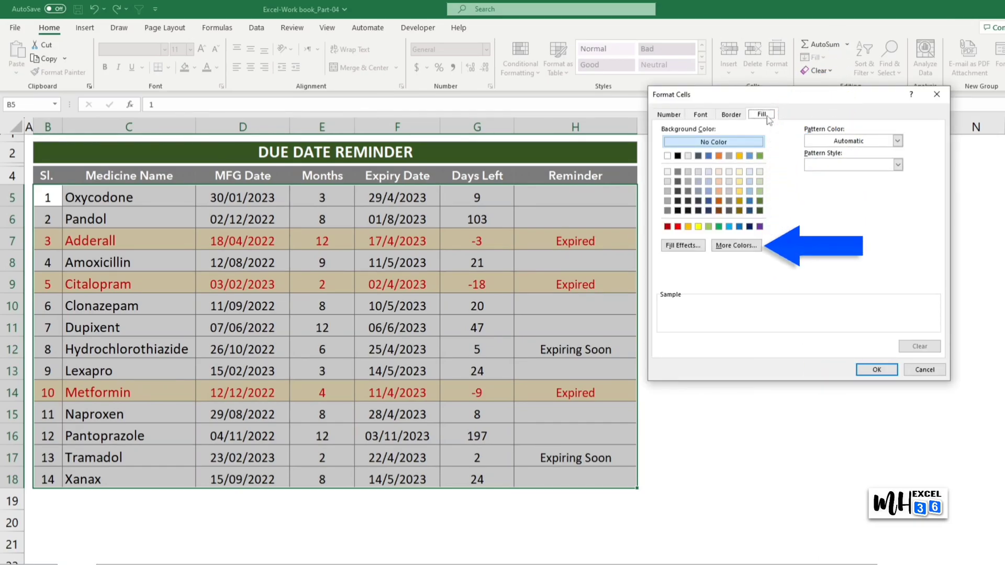
left_click(746, 248)
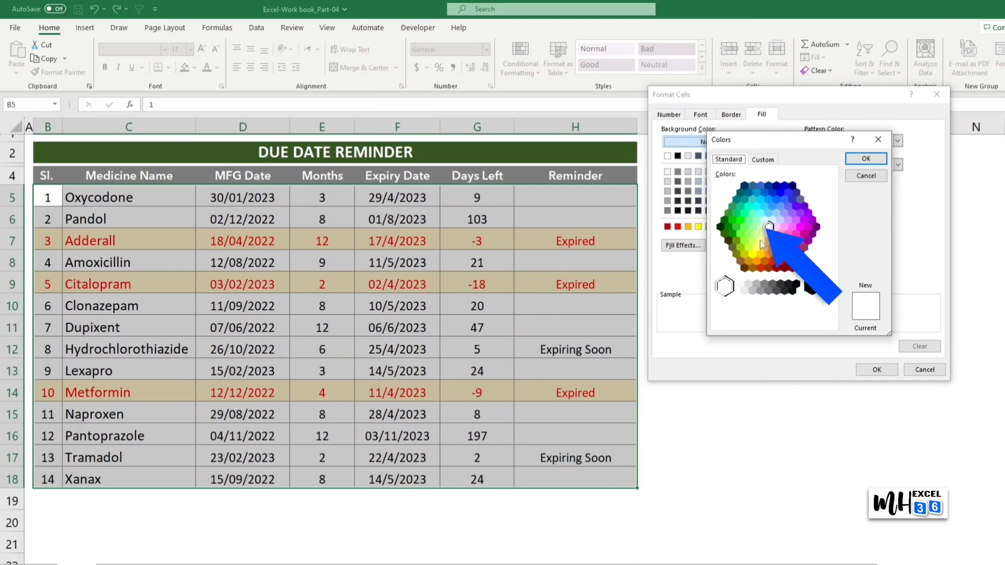
left_click(760, 227)
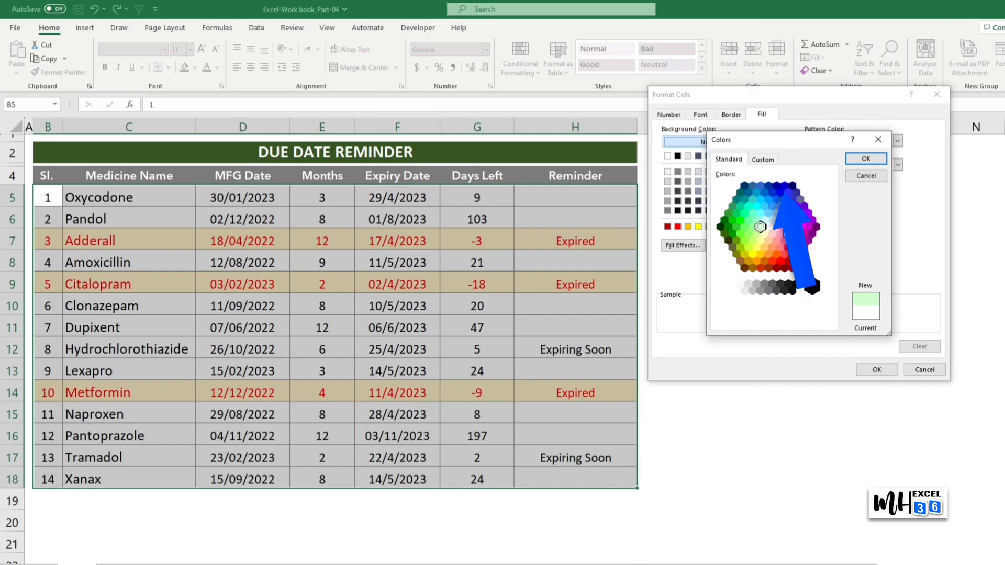
left_click(866, 160)
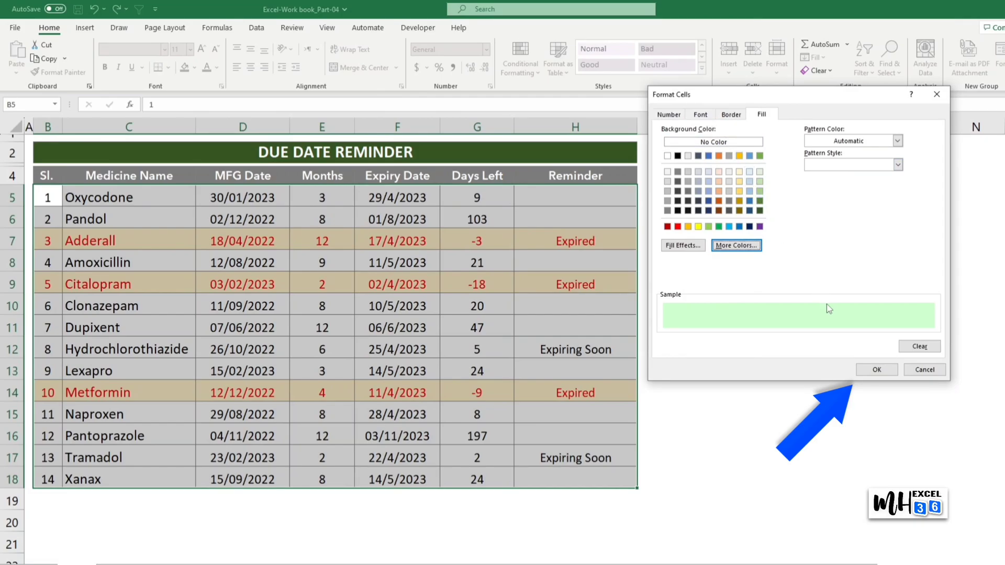
left_click(879, 371)
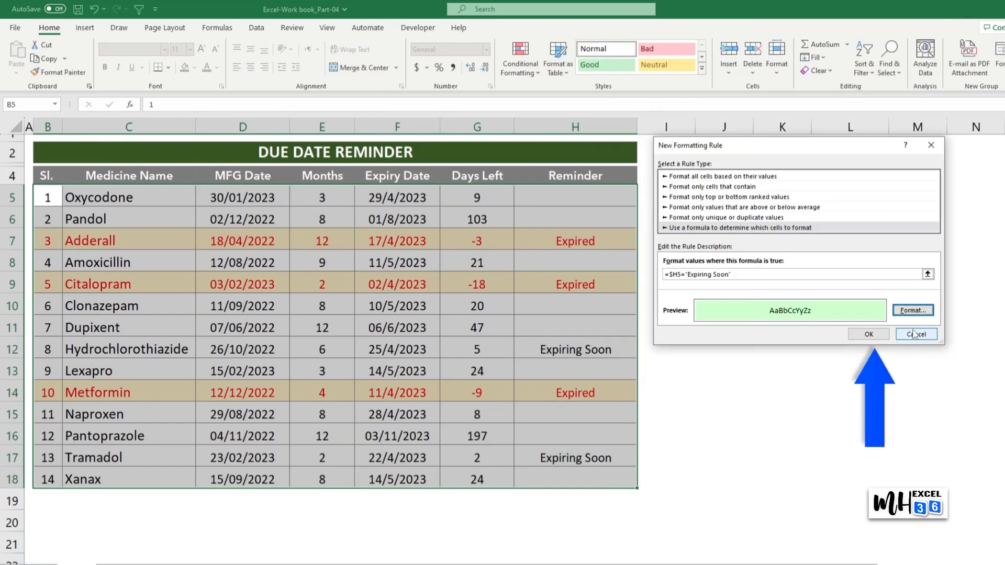
left_click(886, 337)
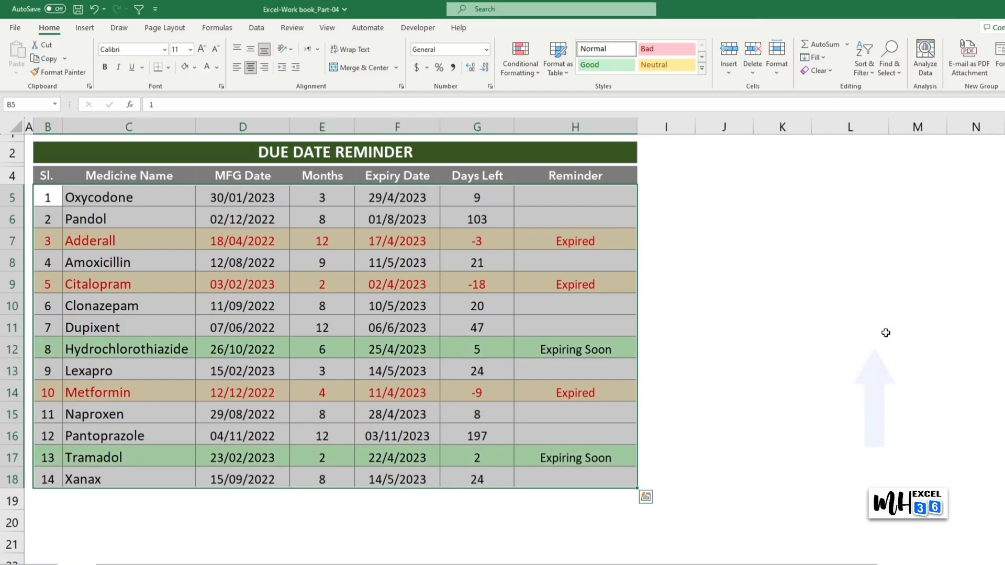
left_click(976, 501)
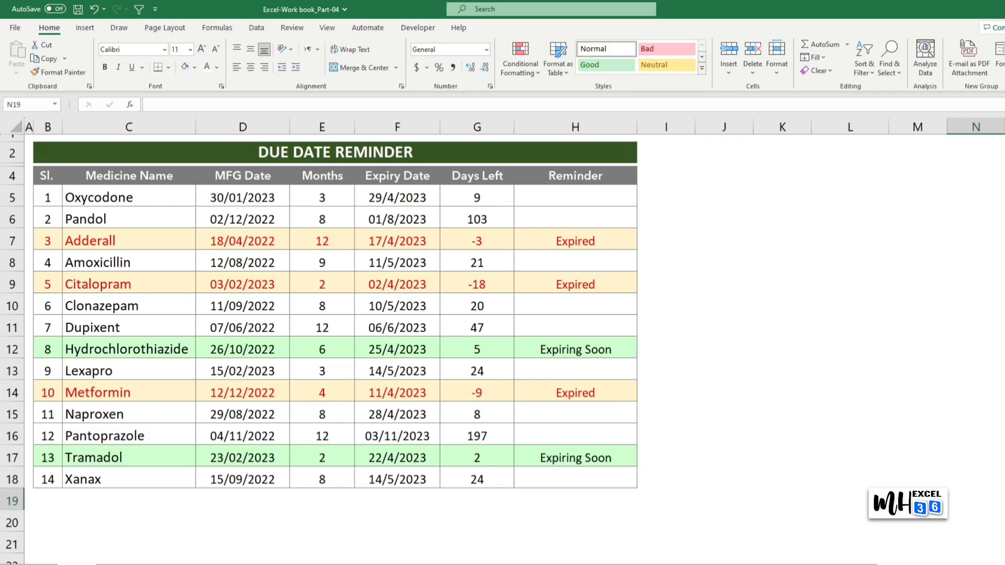
Step: Change Oxycodone's MFG date in D5 to 23/01/2023 to test the row highlighting
double_click(224, 196)
left_click_drag(205, 197, 192, 200)
key("BackSpace")
key("Delete")
type("23")
key("Return")
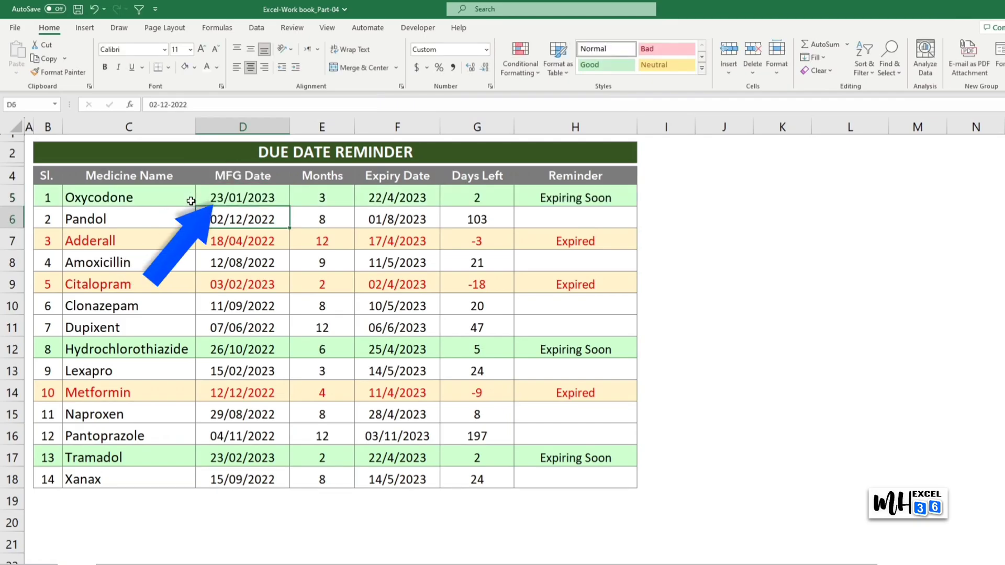
Step: Change Adderall's MFG date in D7 to 30/04/2022
double_click(222, 239)
left_click_drag(224, 241, 205, 240)
key("Delete")
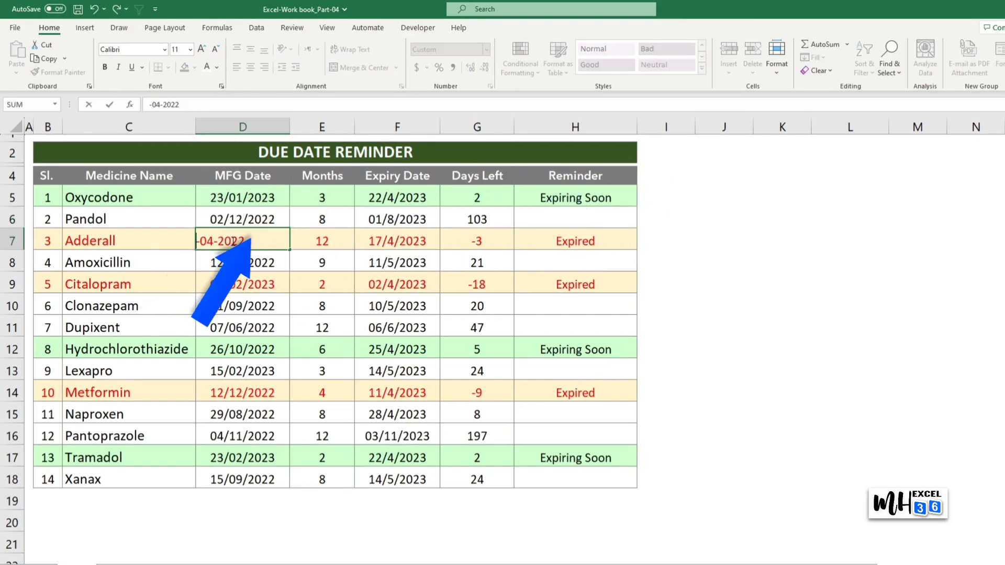
type("30")
key("Return")
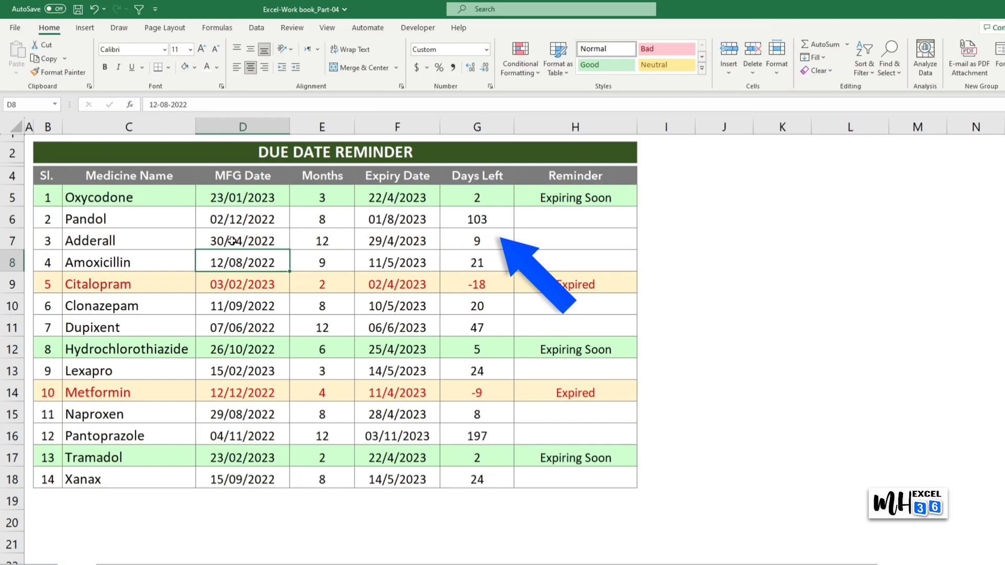
Step: Change Naproxen's MFG date in D15 to 29/07/2022
double_click(242, 414)
key("BackSpace")
type("7-")
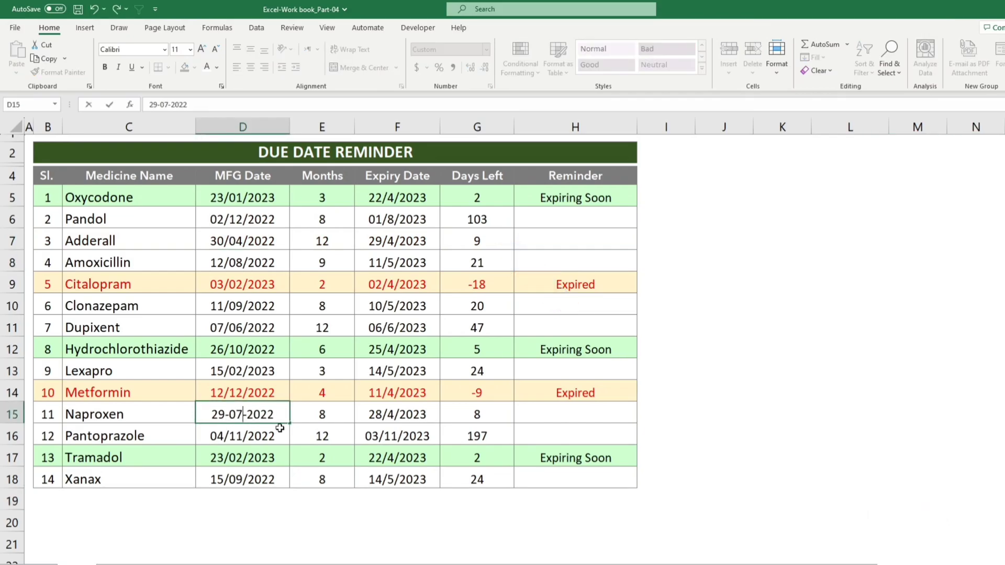
key("Return")
left_click(1000, 504)
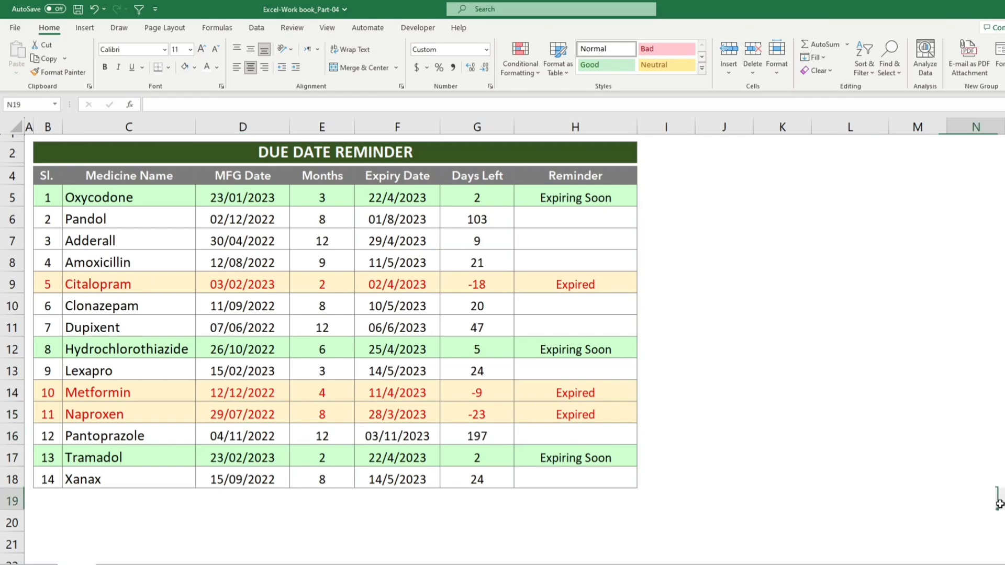